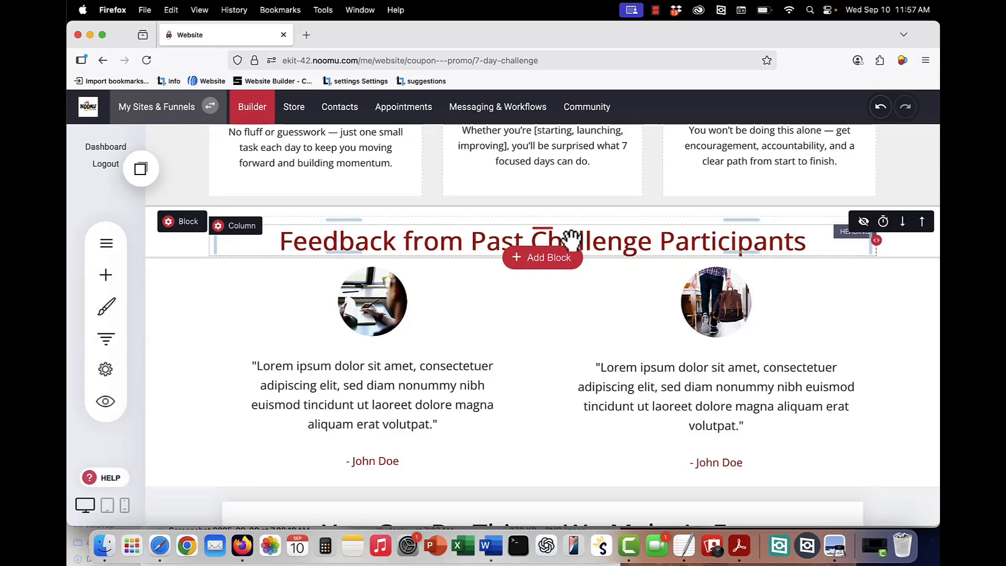
- Bring the Feedback from Past Challenge Participants testimonial columns into view on the 7-day challenge page
mouse_move(186, 234)
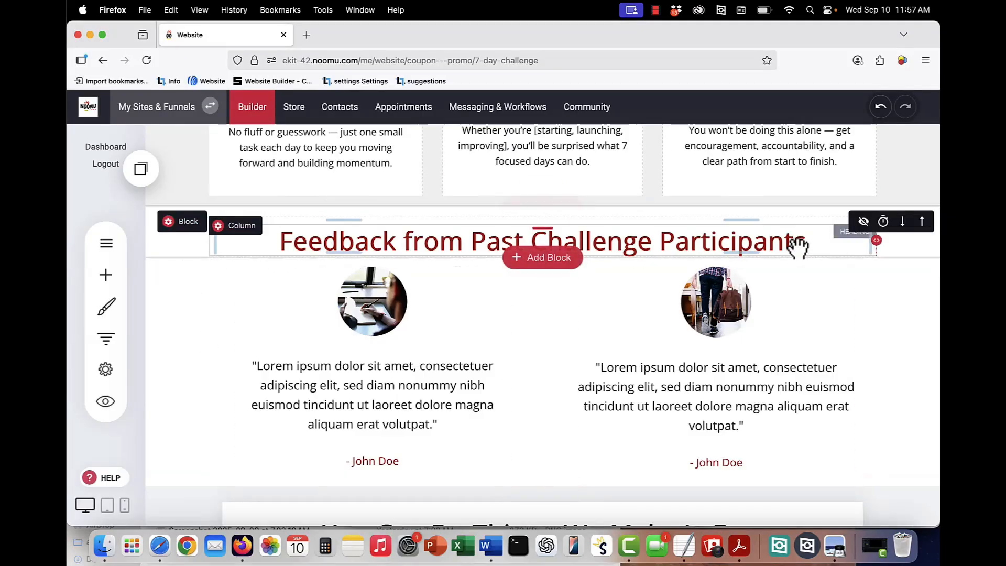
left_click(865, 222)
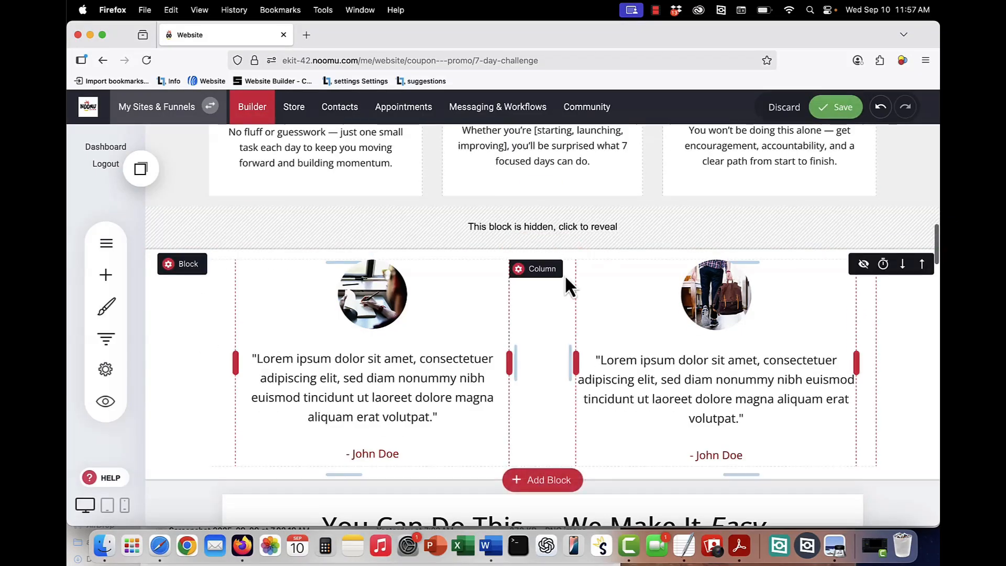
left_click(864, 263)
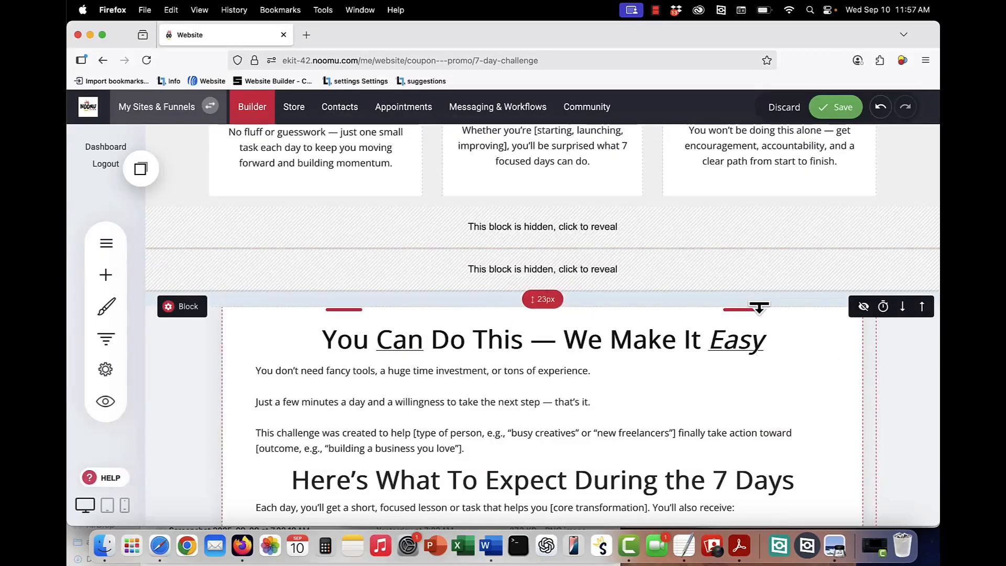
left_click(540, 231)
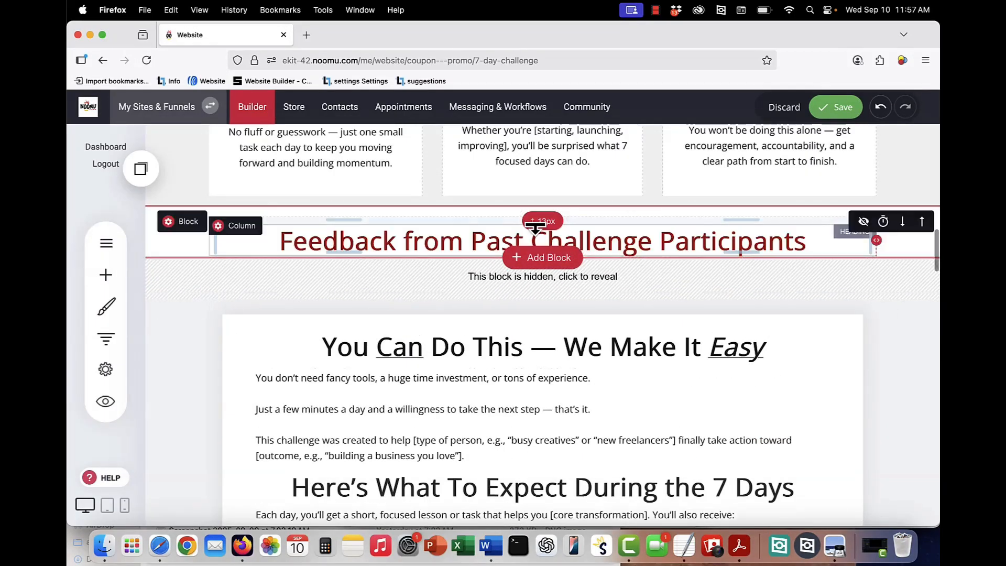
left_click(533, 278)
- Scroll down the challenge page past the FAQ and Ready to Get Started sections to Join Us Now
scroll(535, 285, "down", 5)
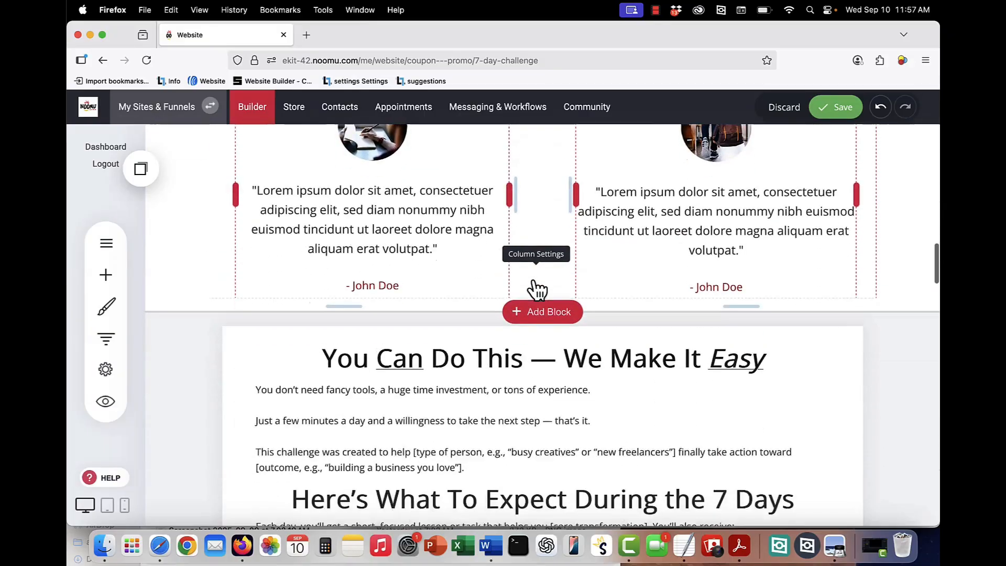
scroll(535, 286, "up", 3)
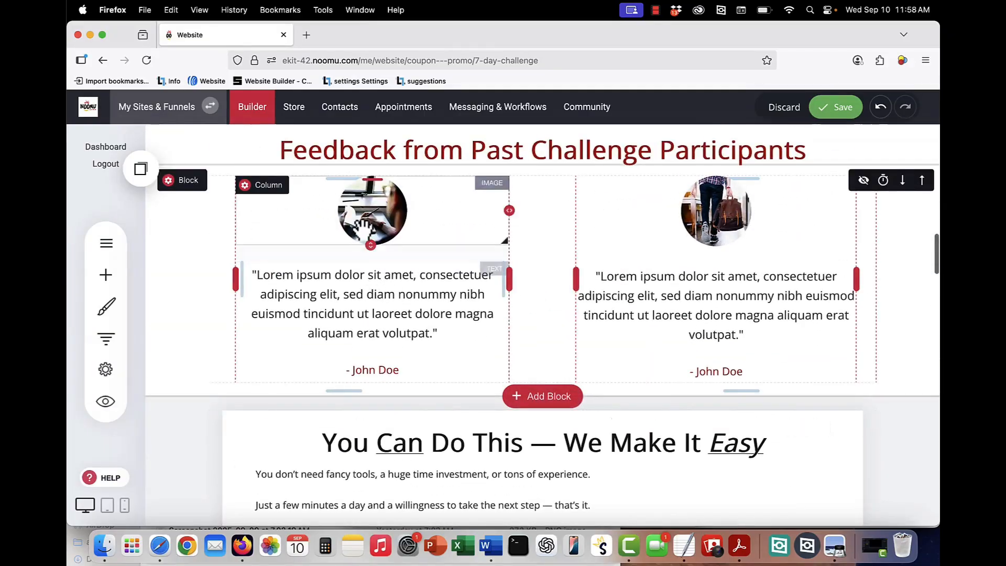
scroll(334, 352, "down", 5)
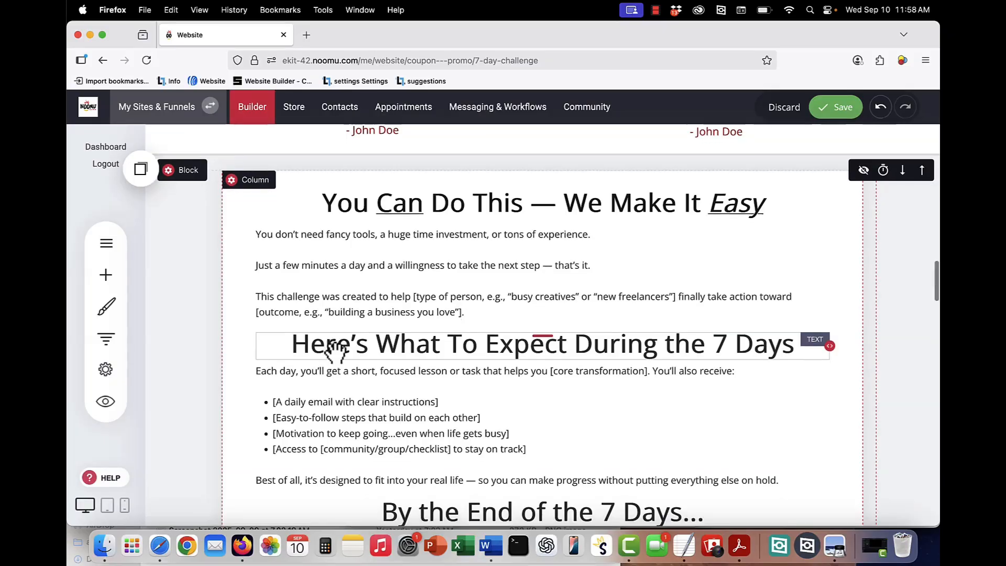
scroll(335, 351, "down", 3)
scroll(376, 232, "up", 1)
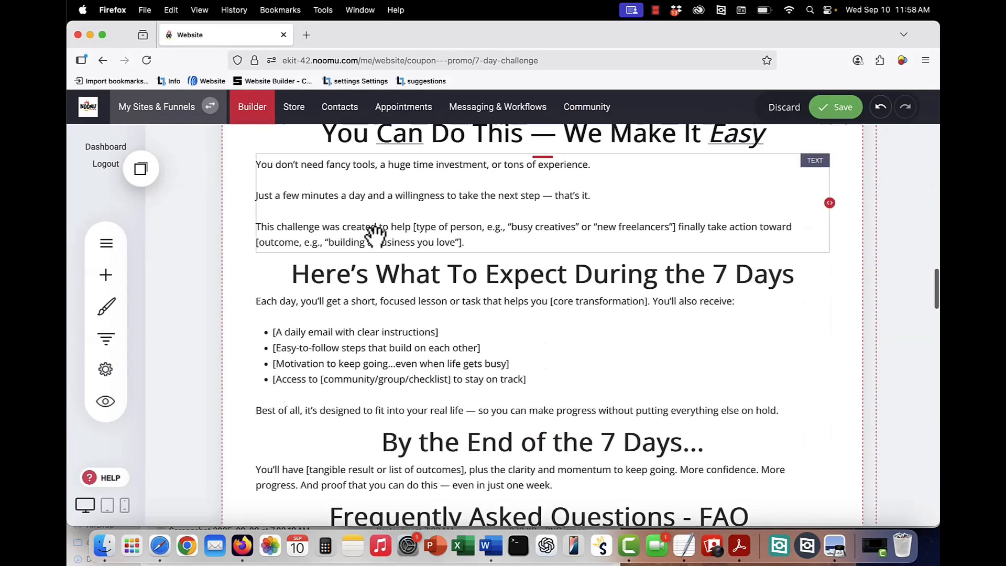
scroll(375, 232, "down", 1)
scroll(445, 333, "down", 3)
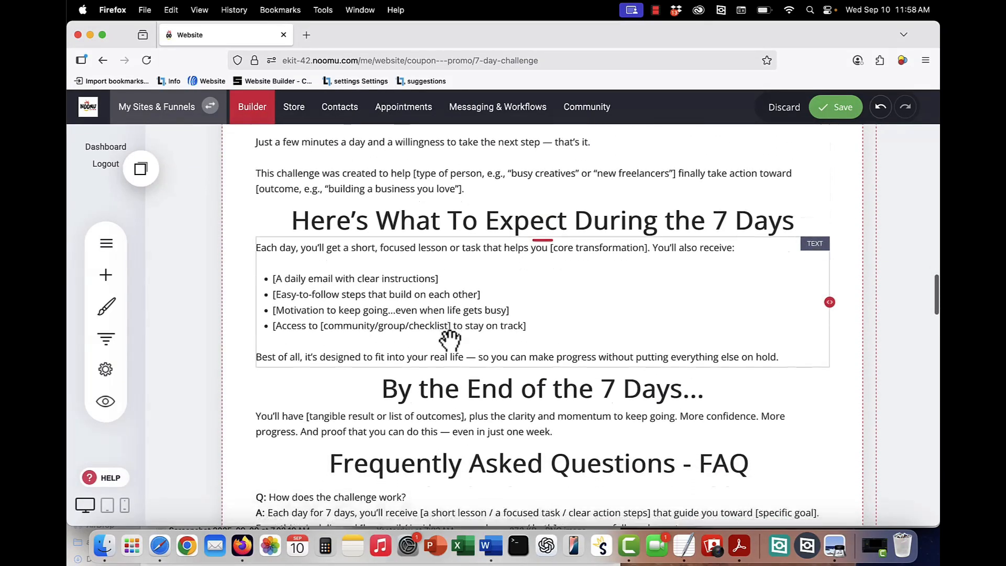
scroll(448, 335, "down", 1)
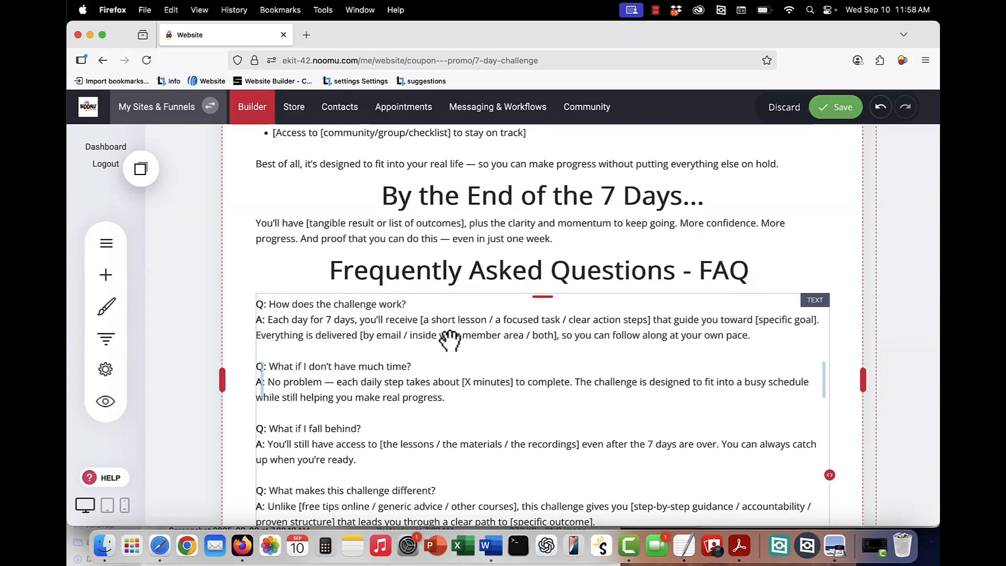
scroll(449, 340, "down", 2)
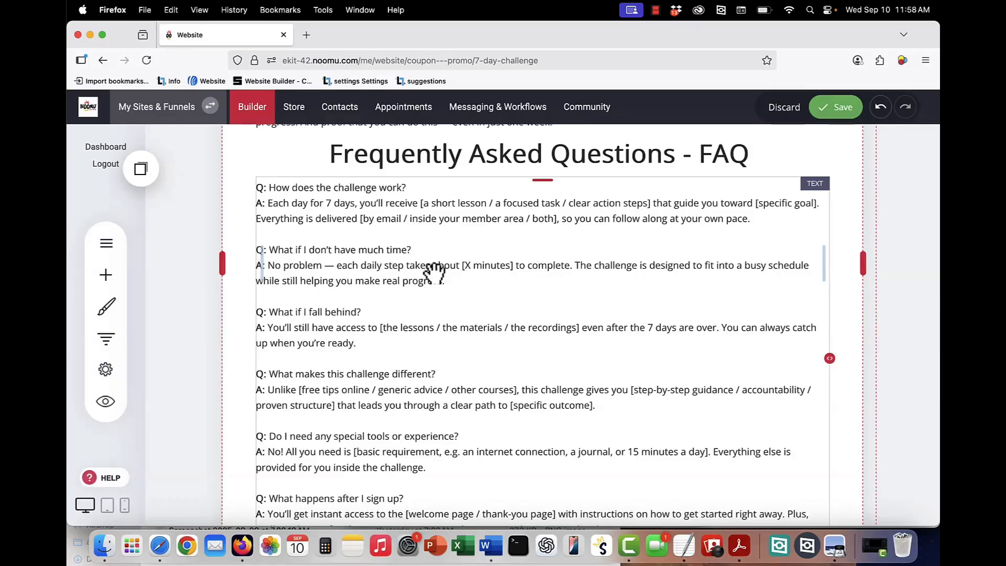
scroll(449, 297, "down", 2)
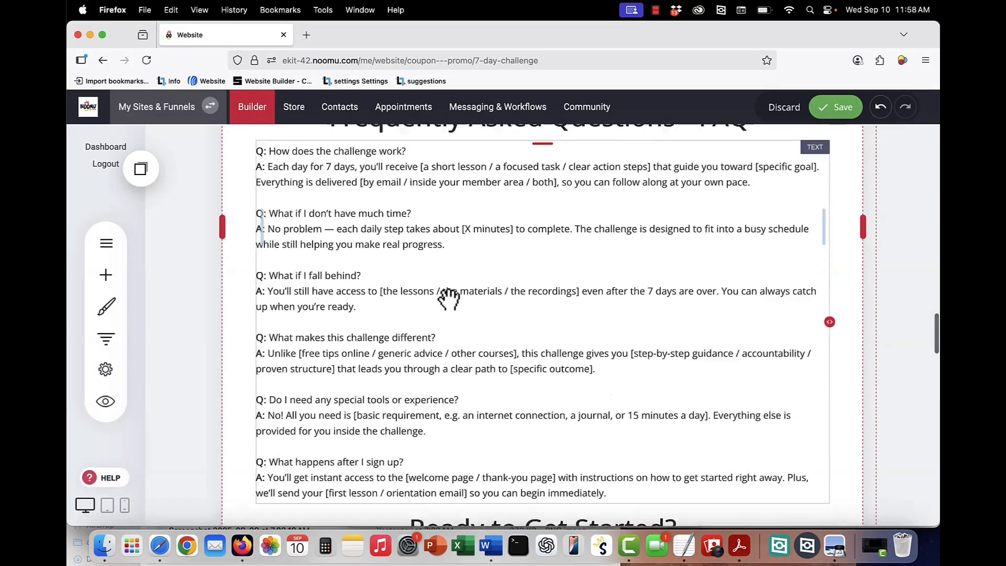
scroll(449, 299, "down", 1)
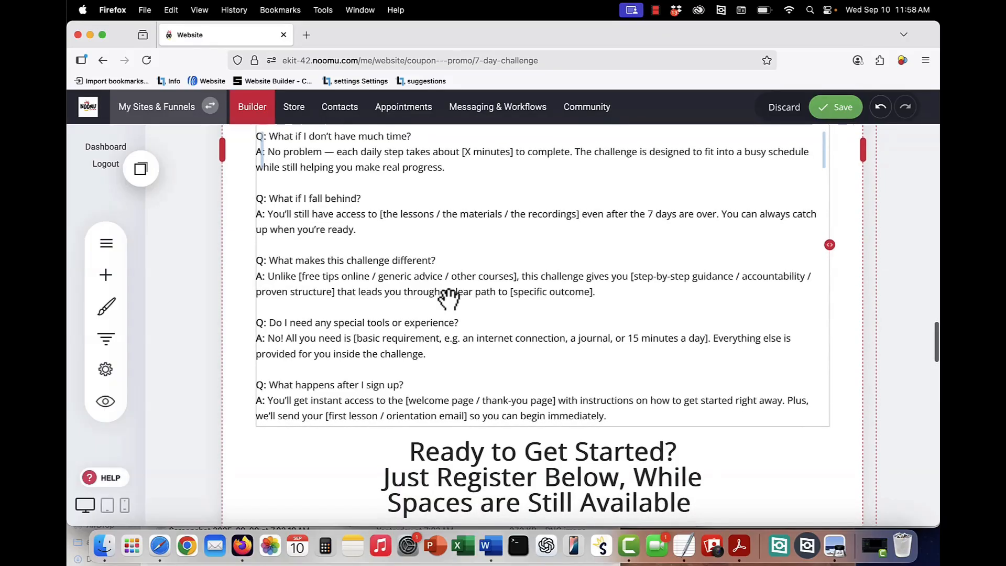
scroll(449, 299, "up", 1)
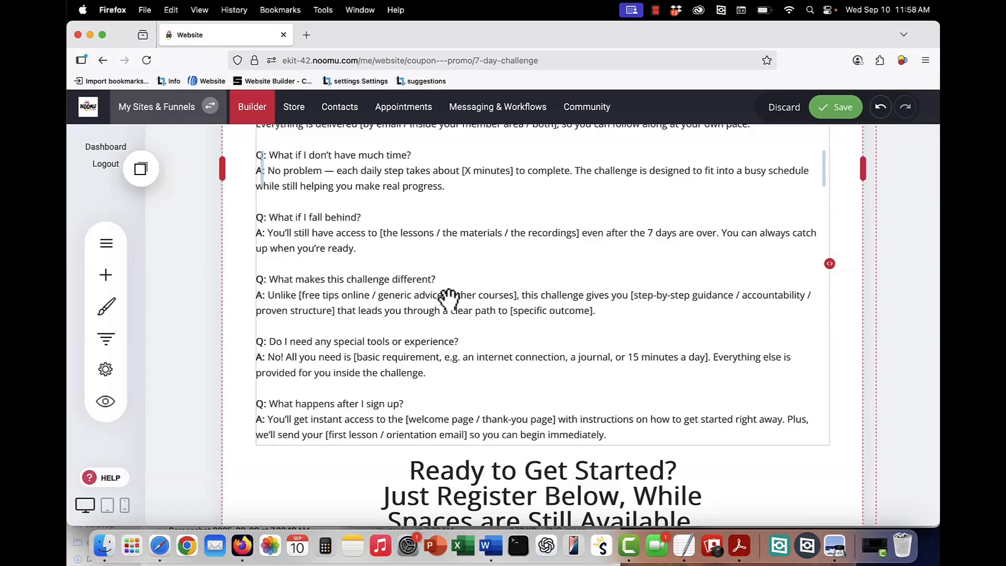
scroll(449, 299, "down", 5)
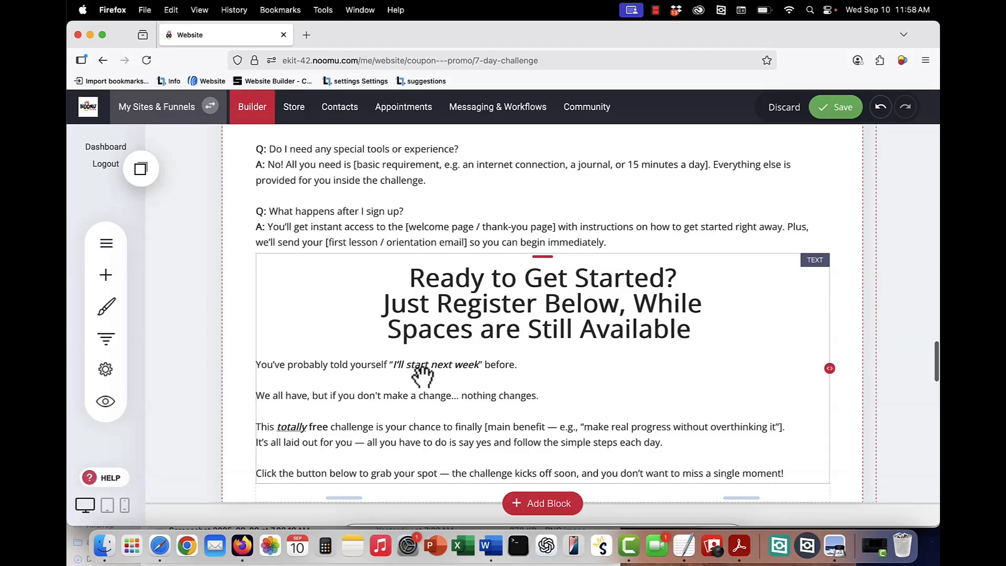
scroll(387, 402, "down", 1)
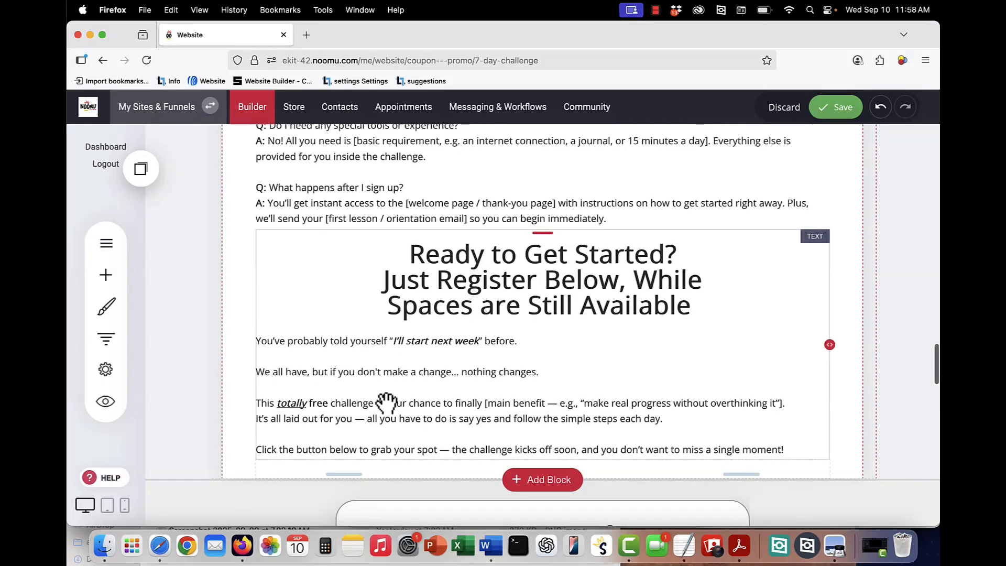
scroll(386, 402, "down", 5)
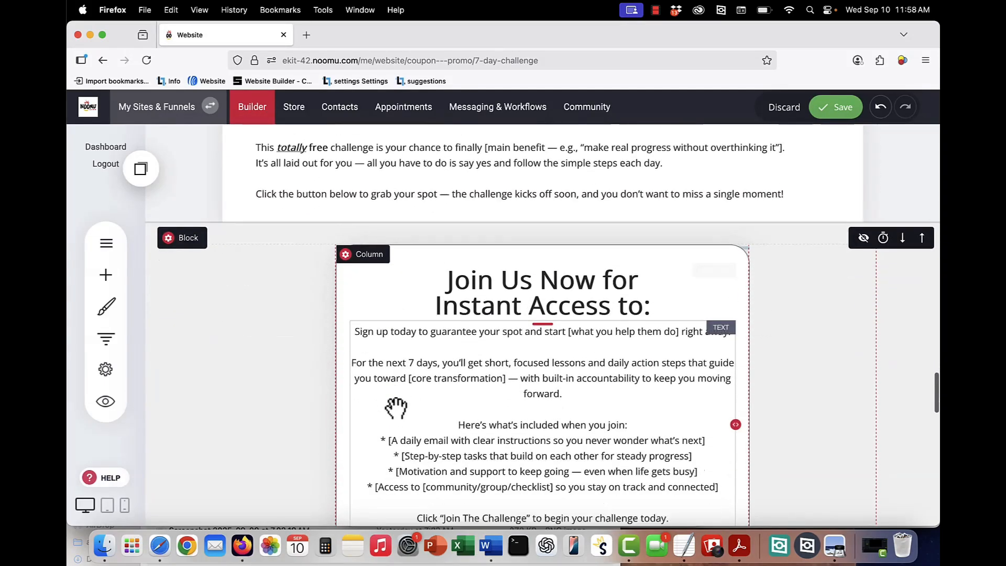
scroll(396, 408, "down", 3)
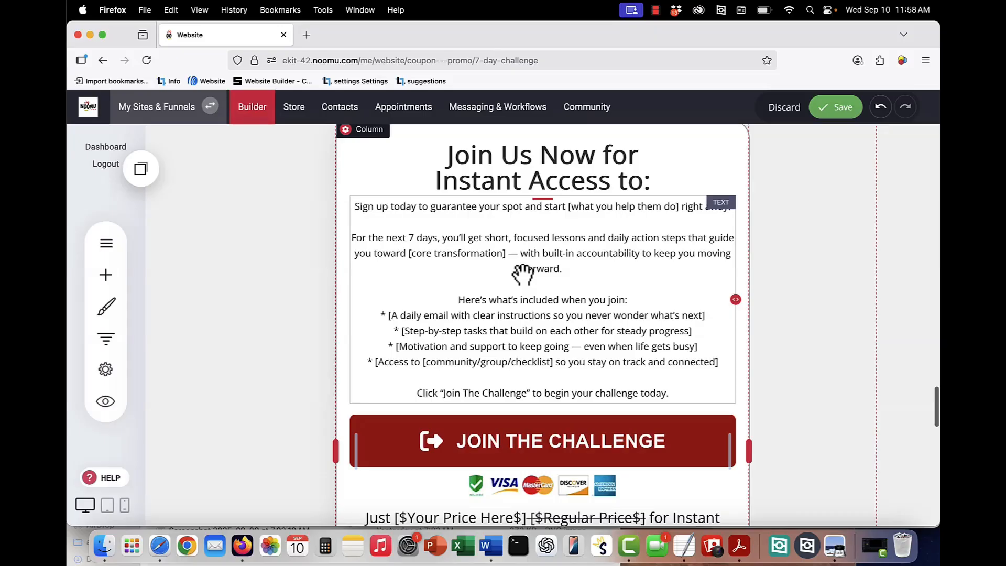
left_click(456, 328)
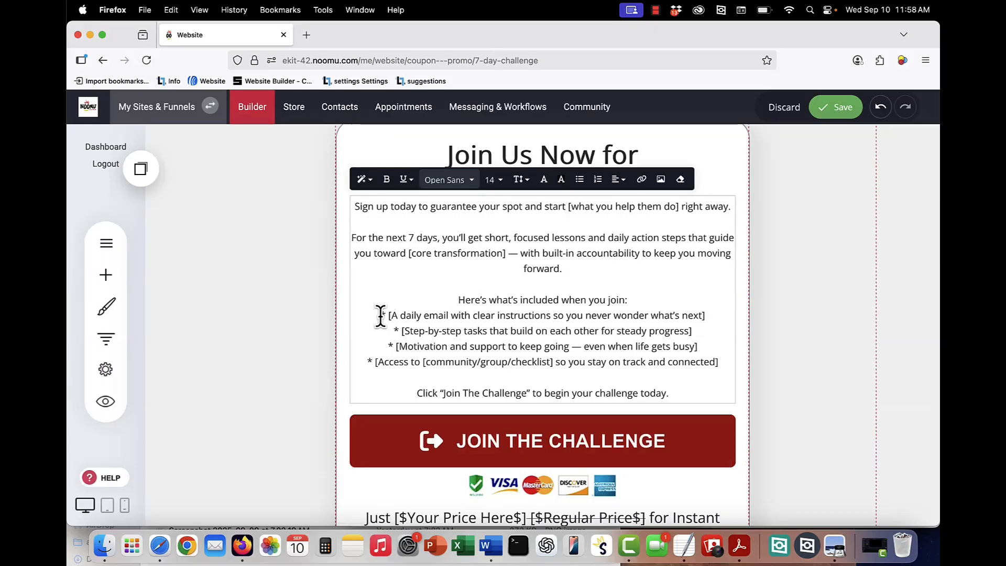
left_click_drag(380, 315, 717, 362)
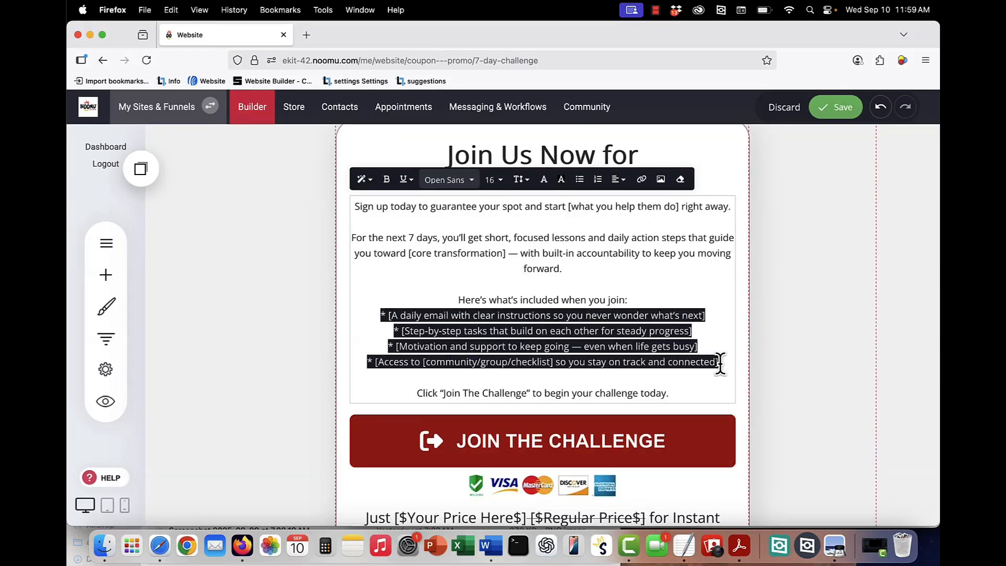
left_click(720, 362)
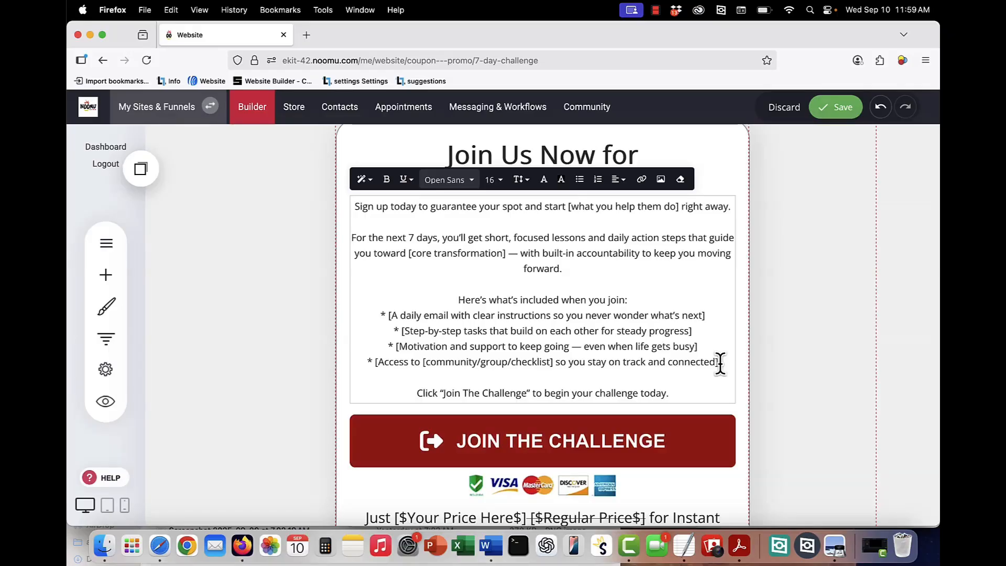
scroll(679, 330, "down", 4)
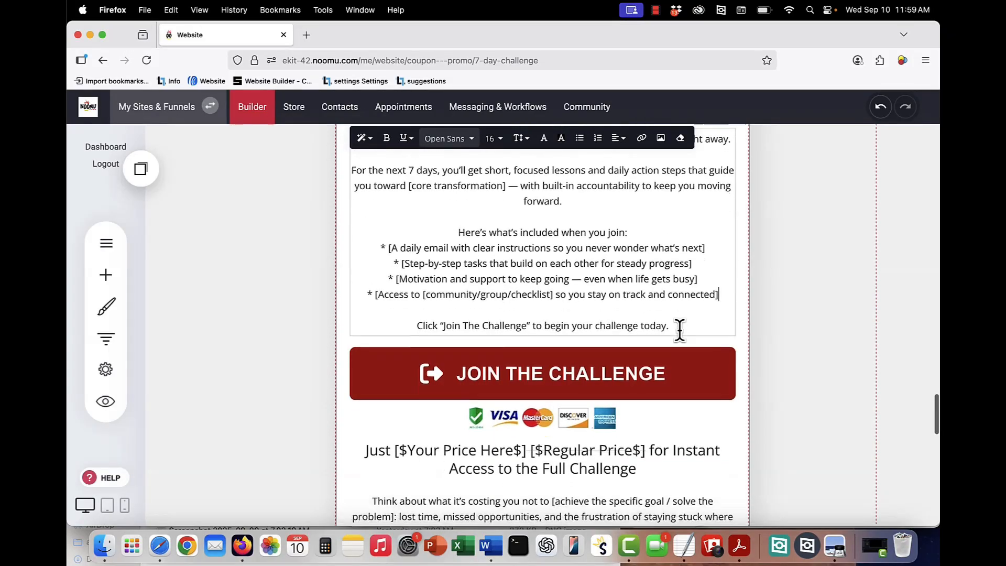
left_click(576, 339)
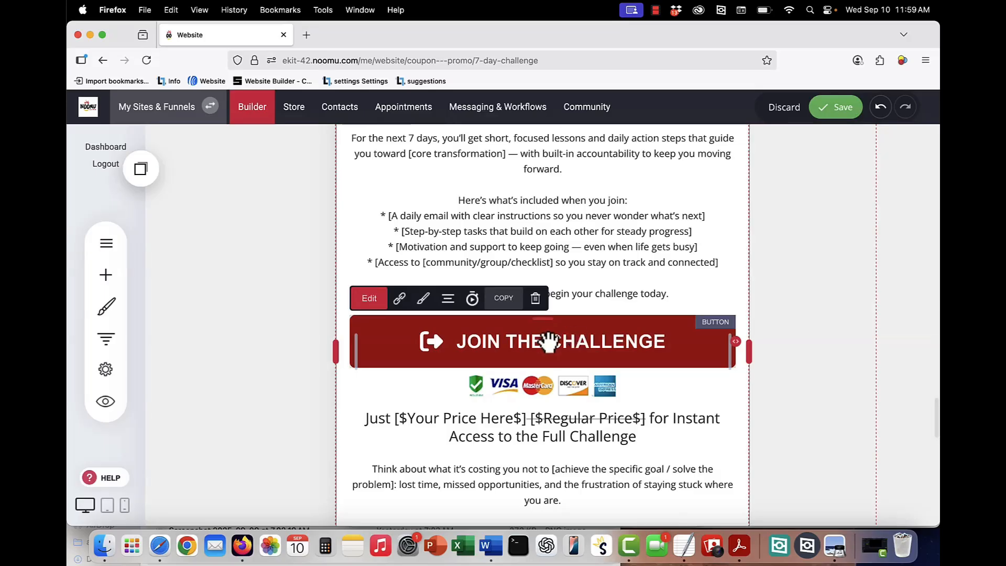
left_click(400, 299)
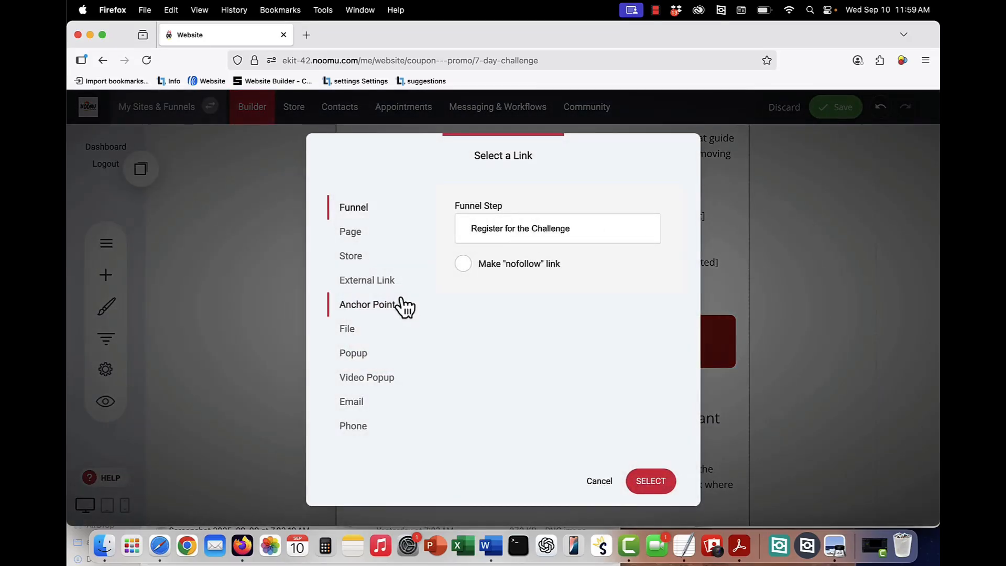
left_click(520, 228)
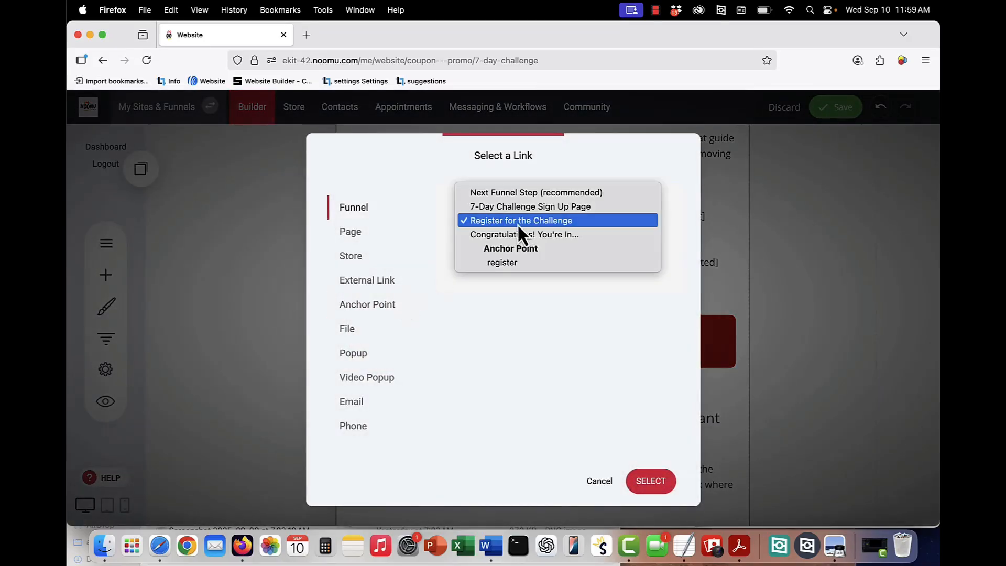
left_click(586, 338)
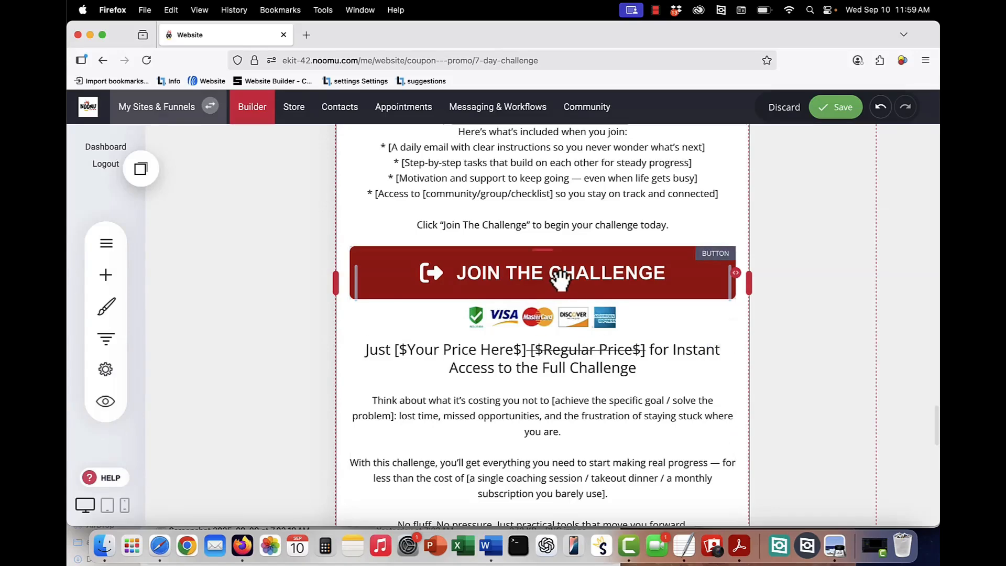
scroll(561, 278, "down", 2)
scroll(560, 278, "down", 3)
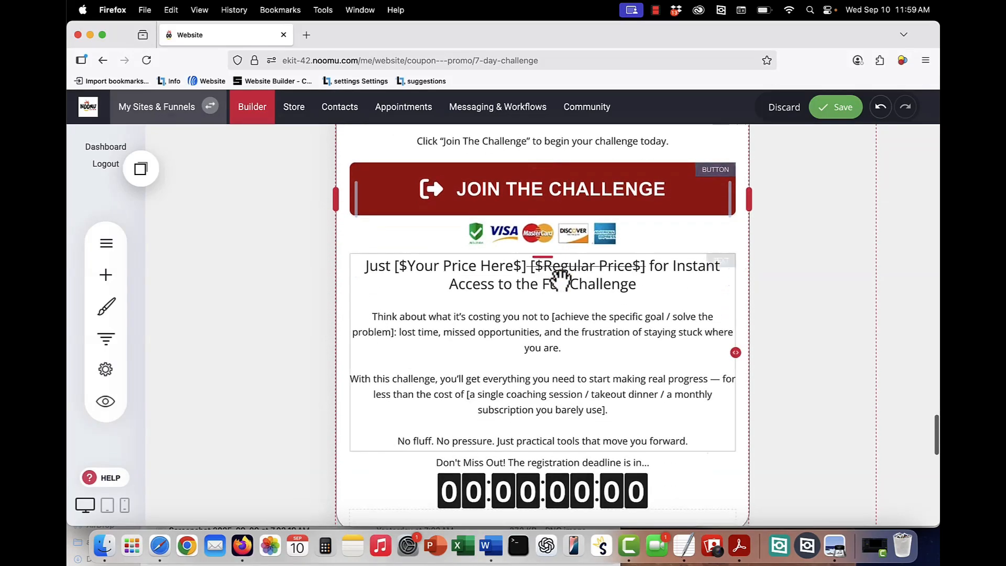
left_click(481, 272)
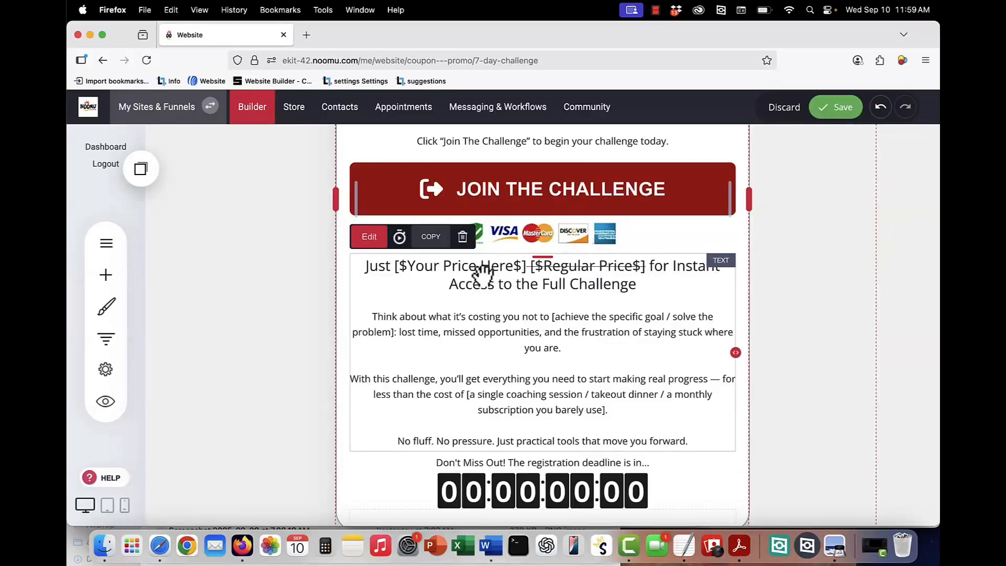
left_click(397, 331)
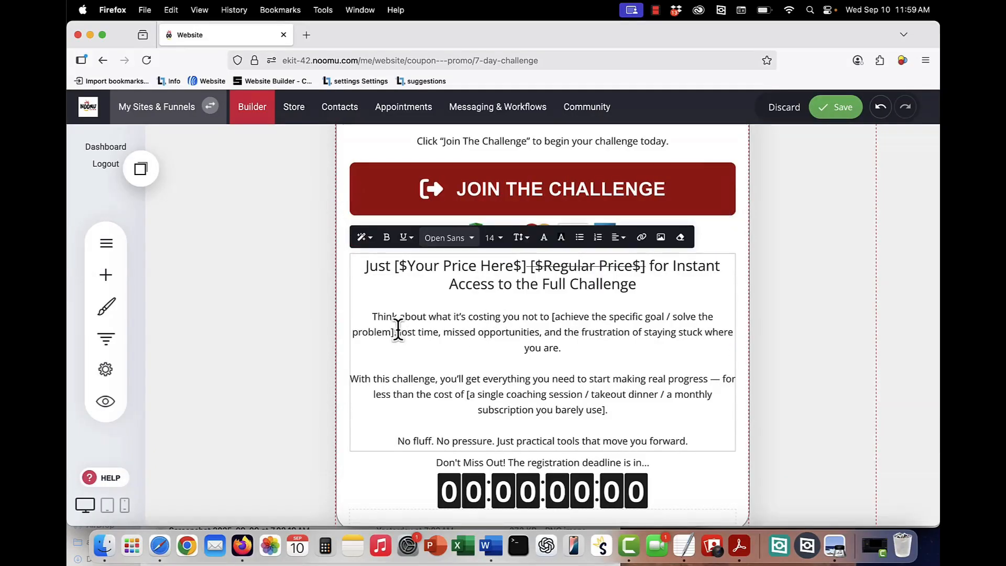
scroll(396, 332, "down", 5)
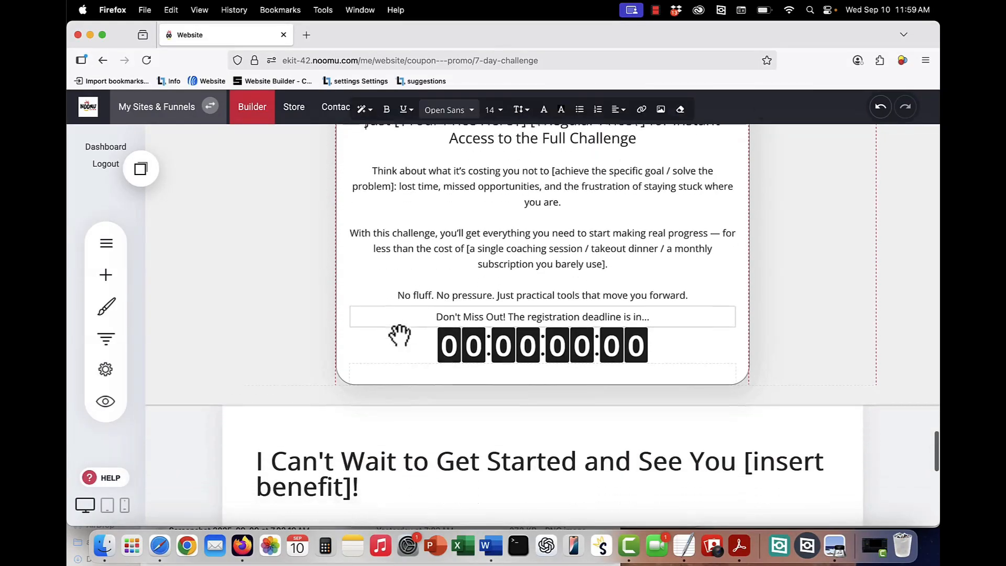
left_click(454, 349)
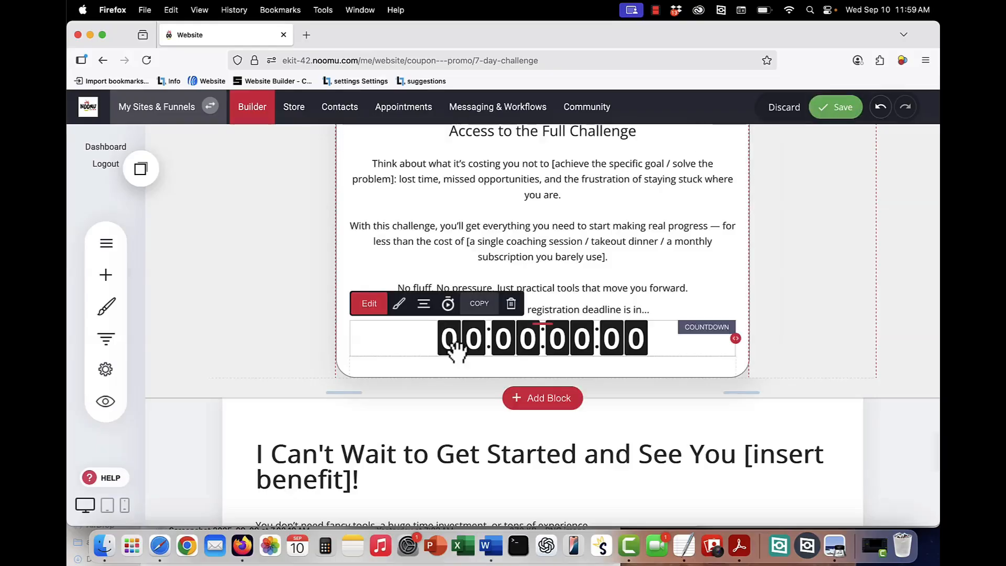
left_click(373, 306)
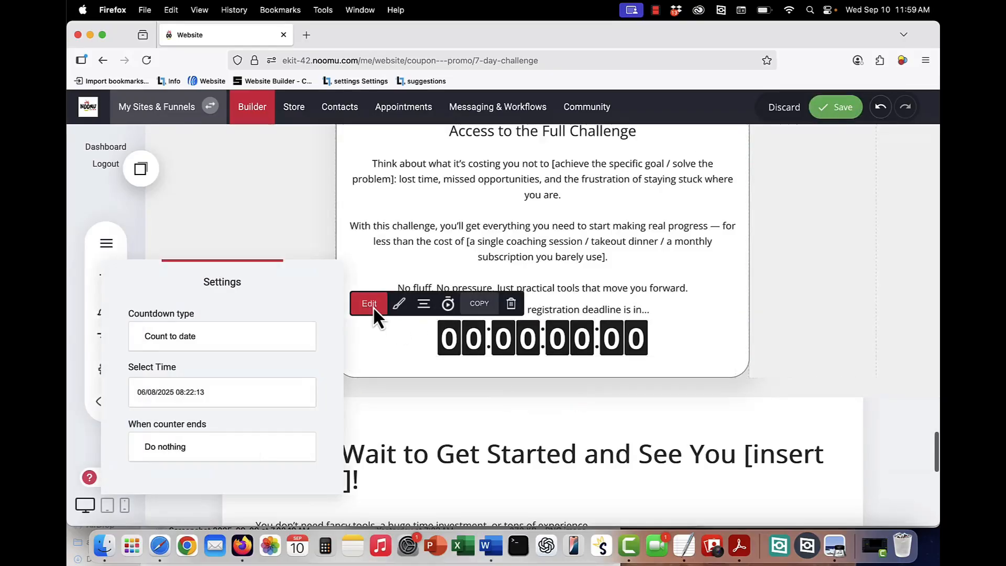
left_click(570, 212)
scroll(518, 285, "down", 1)
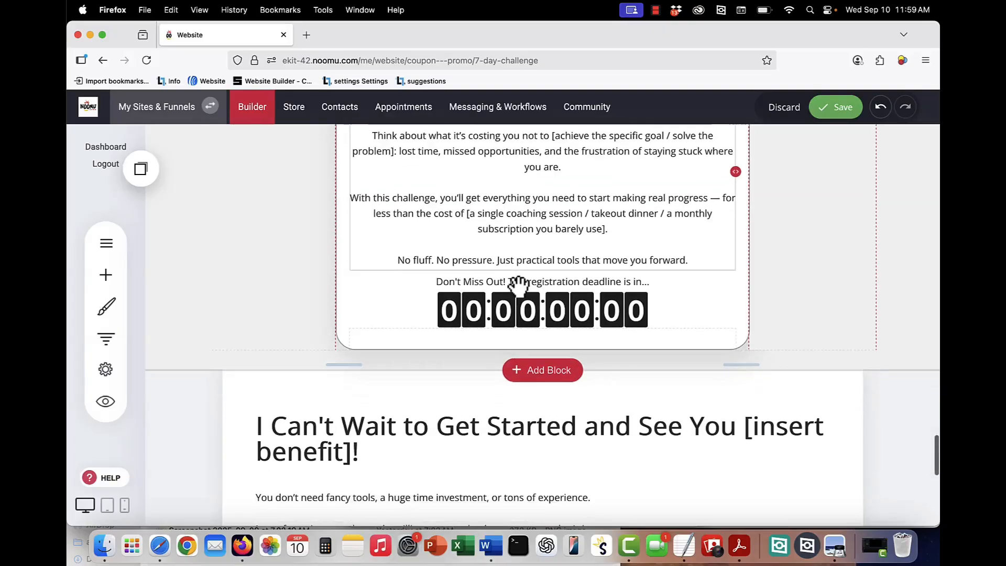
scroll(518, 286, "down", 10)
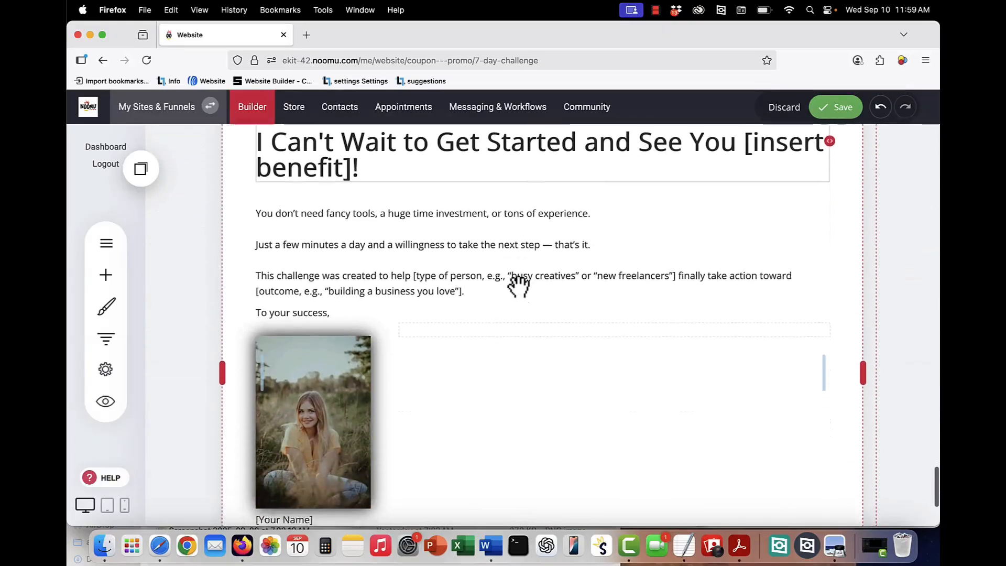
scroll(517, 283, "down", 4)
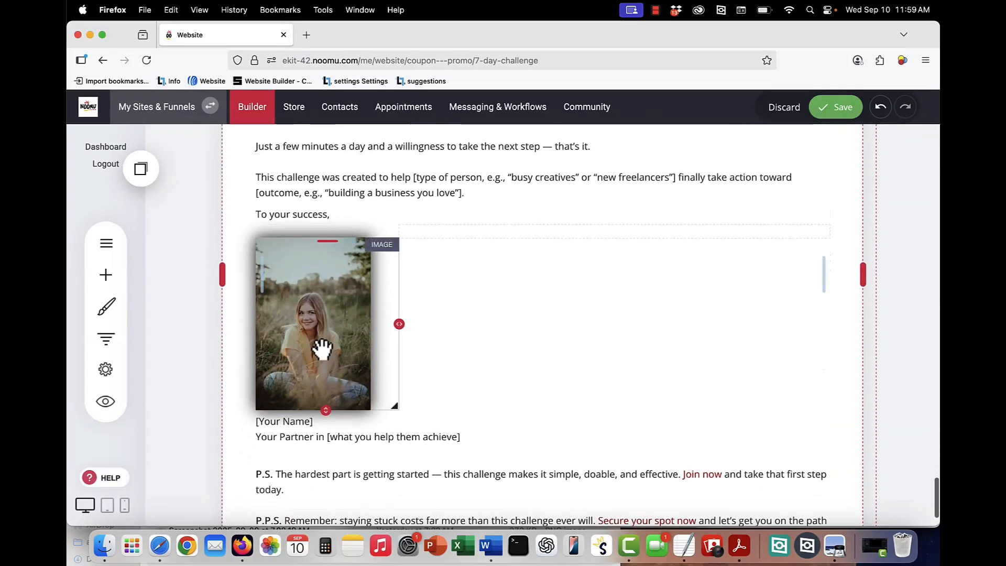
left_click(321, 348)
scroll(295, 424, "down", 2)
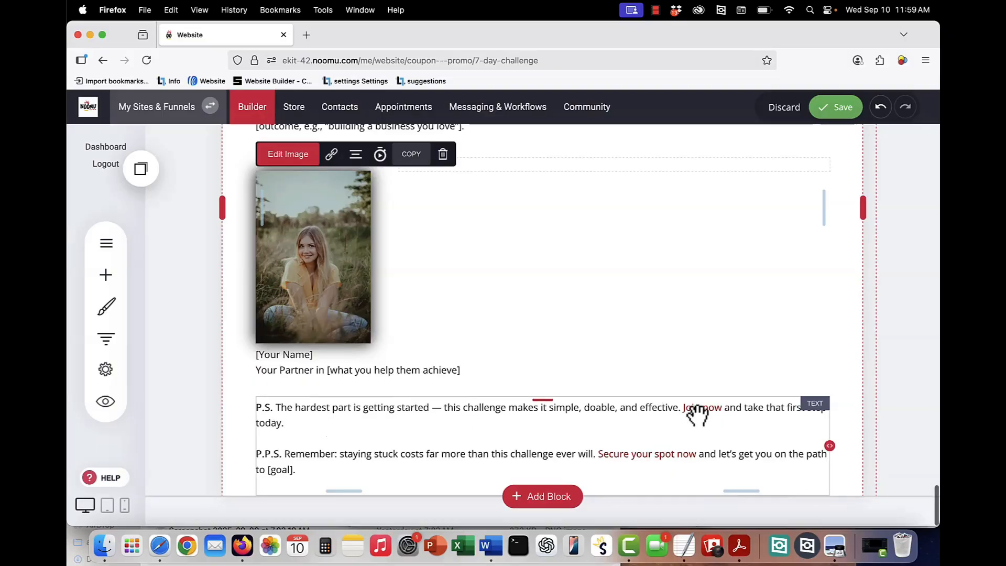
scroll(698, 416, "up", 5)
scroll(698, 416, "down", 10)
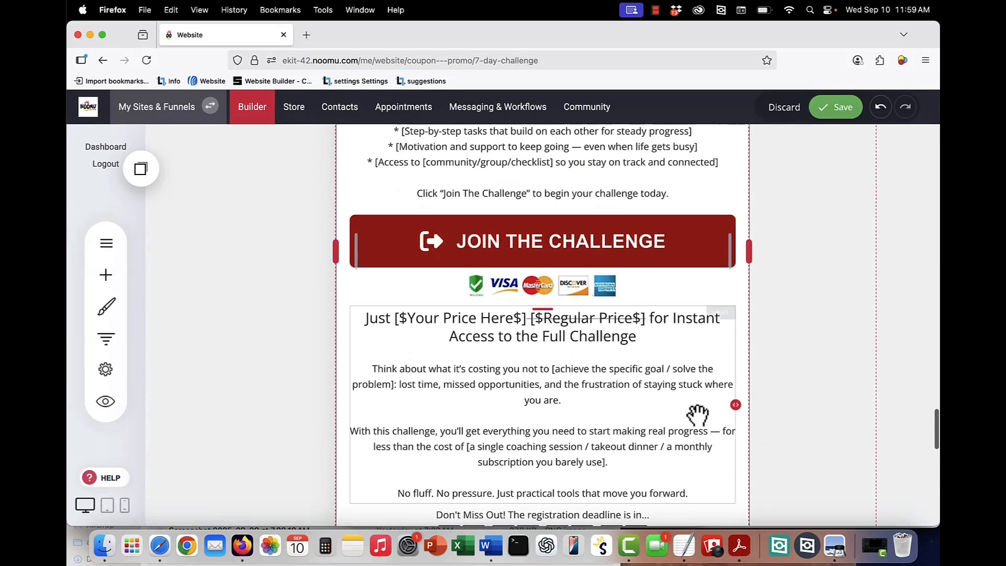
scroll(699, 416, "down", 10)
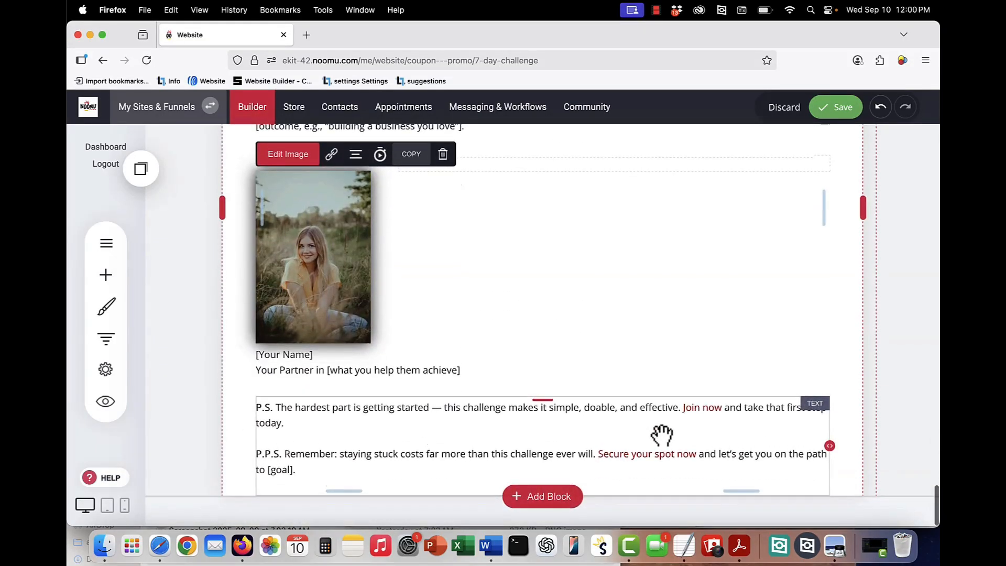
scroll(662, 433, "up", 12)
scroll(662, 433, "up", 15)
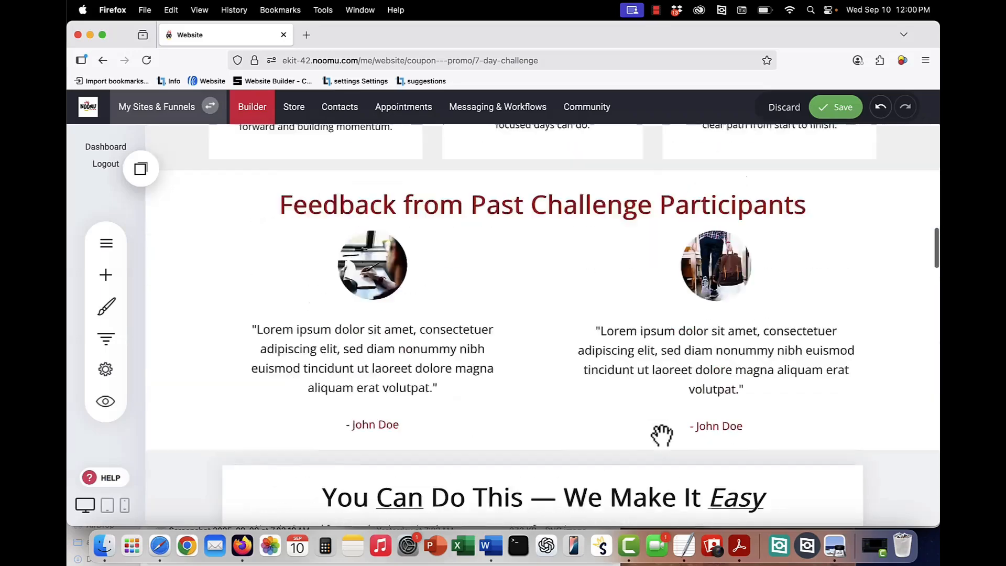
scroll(662, 433, "up", 1)
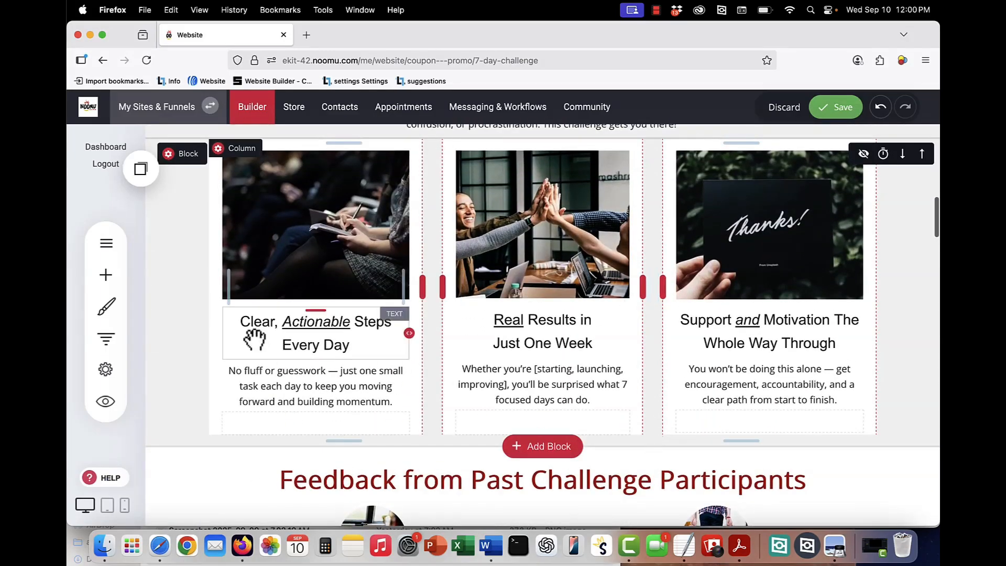
- Switch to the Register for the Challenge checkout page with its $27.00 order summary
left_click(99, 246)
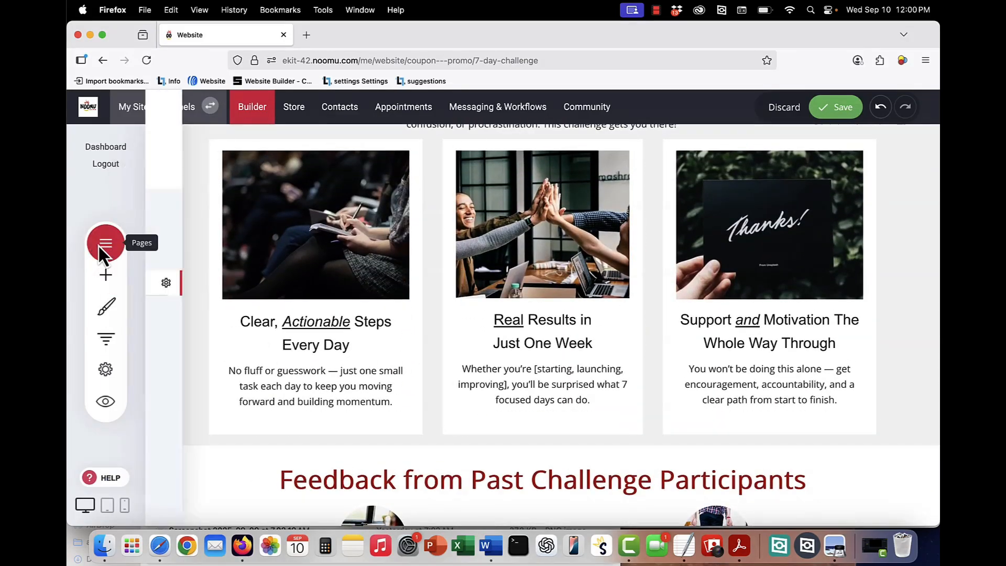
left_click(227, 311)
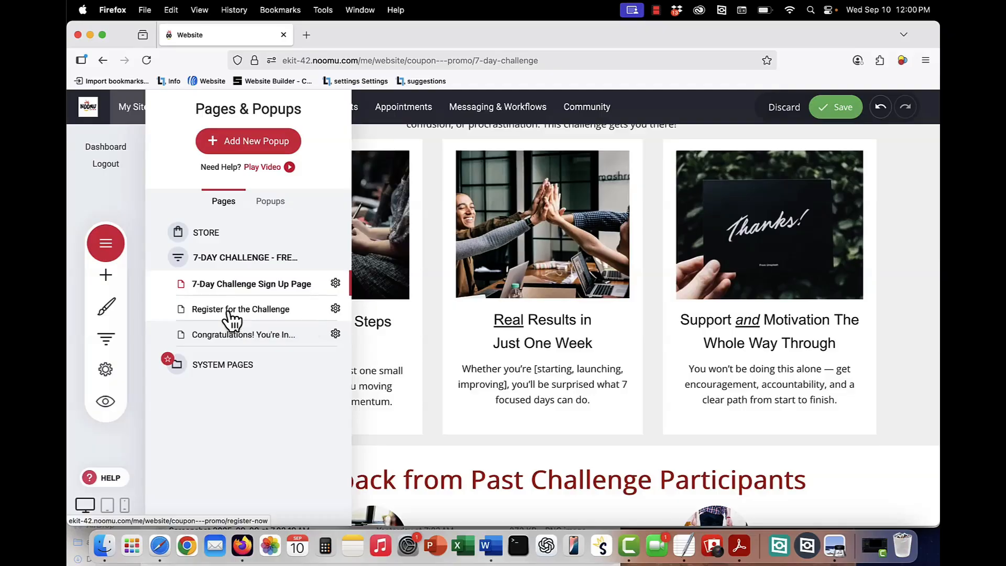
scroll(841, 455, "down", 4)
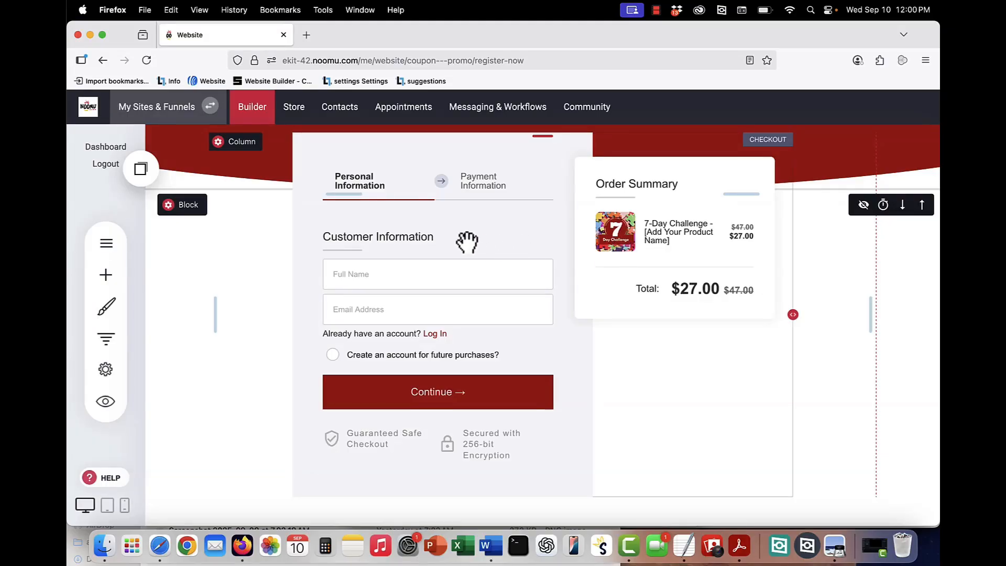
scroll(466, 241, "up", 2)
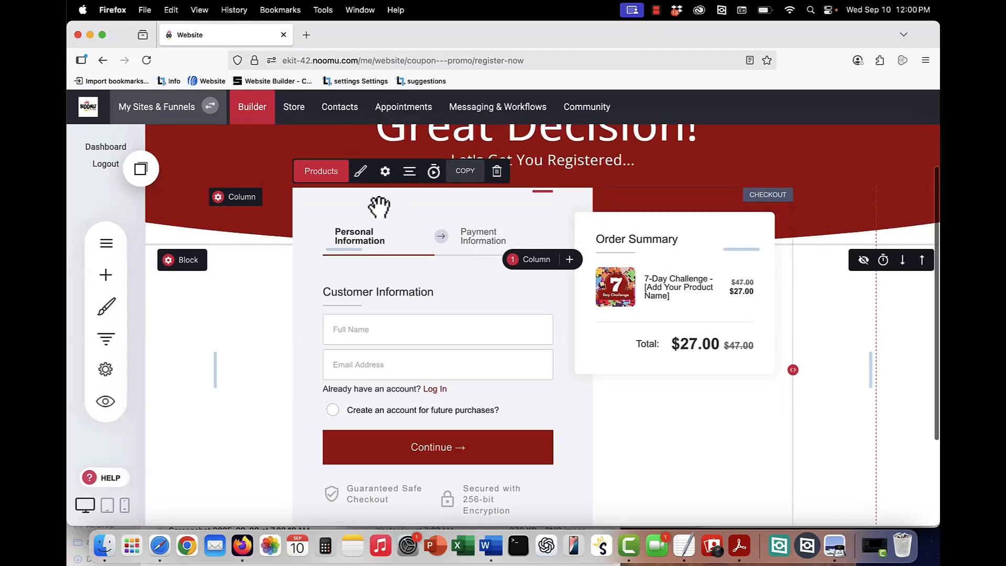
- Keep the 7-Day Challenge ($27, down from $47) as the checkout's only selected product
left_click(314, 173)
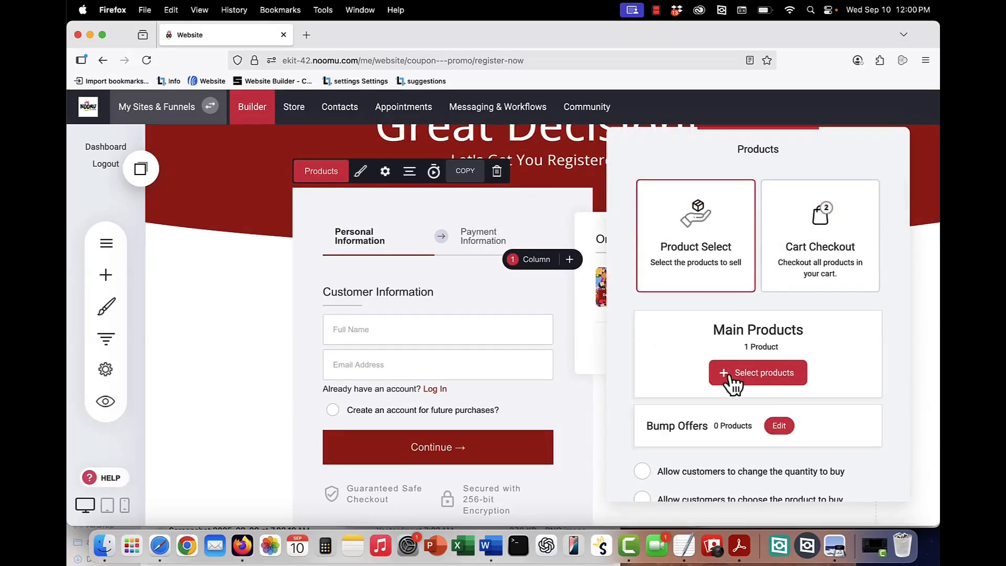
left_click(755, 373)
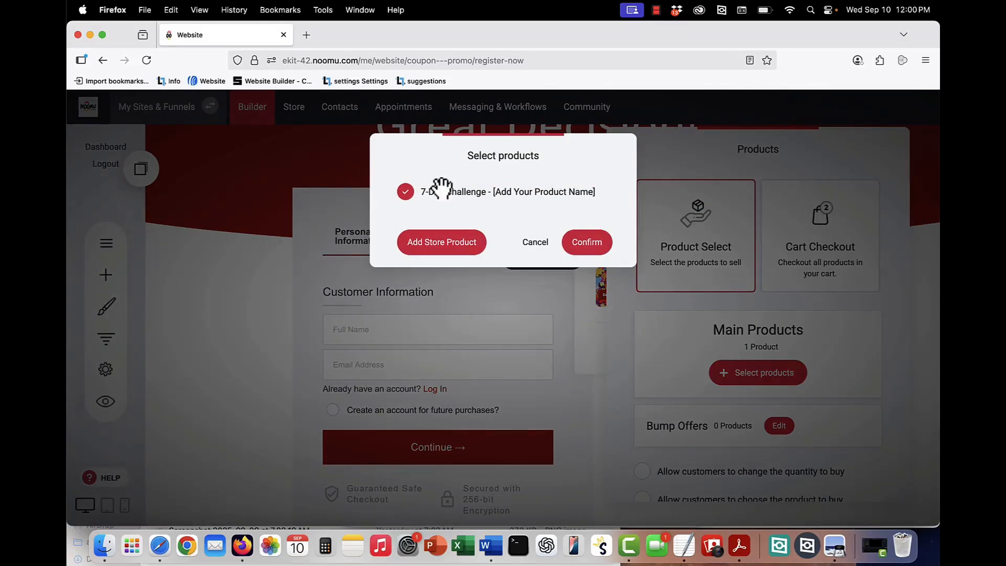
left_click(571, 247)
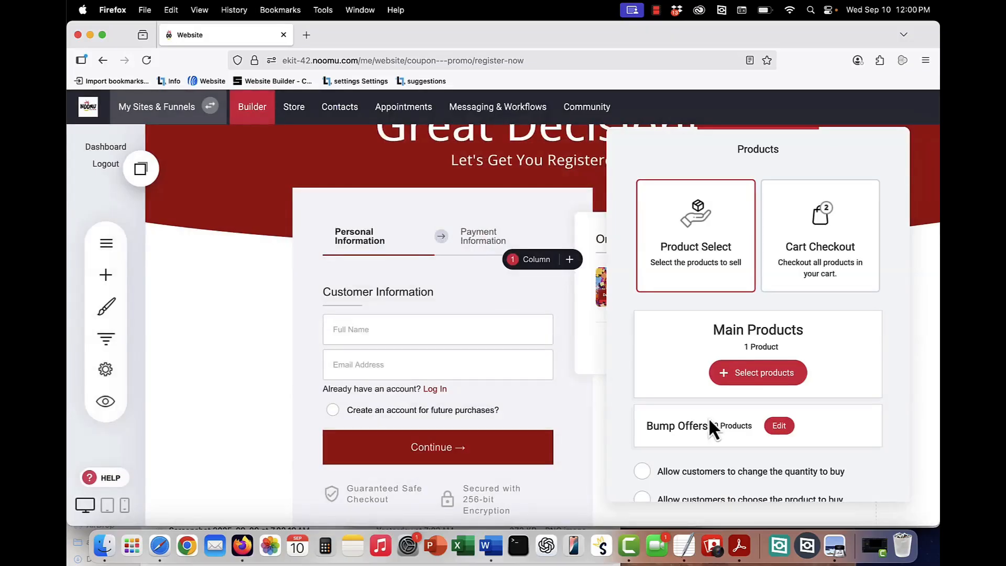
scroll(755, 434, "down", 1)
left_click(755, 430)
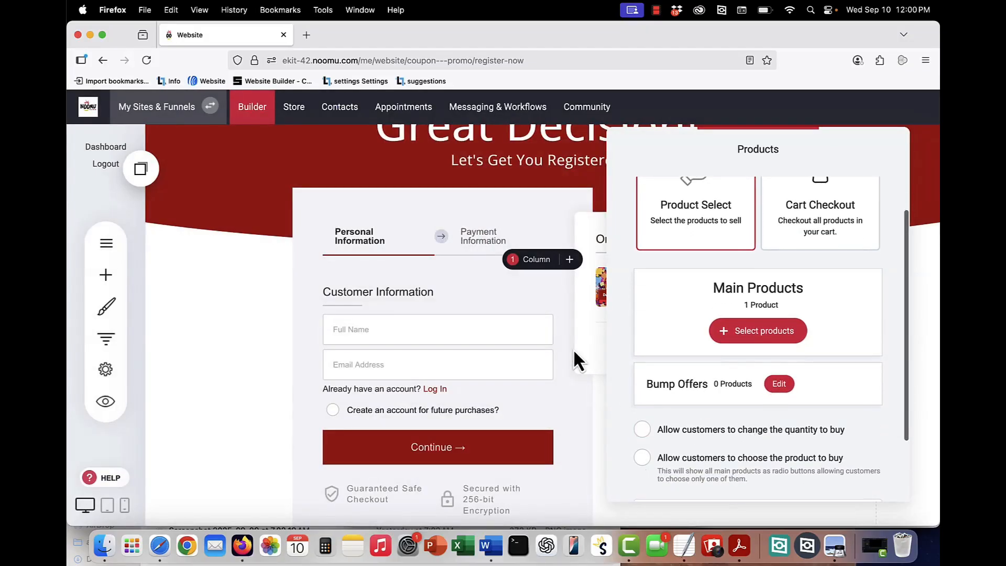
left_click(465, 314)
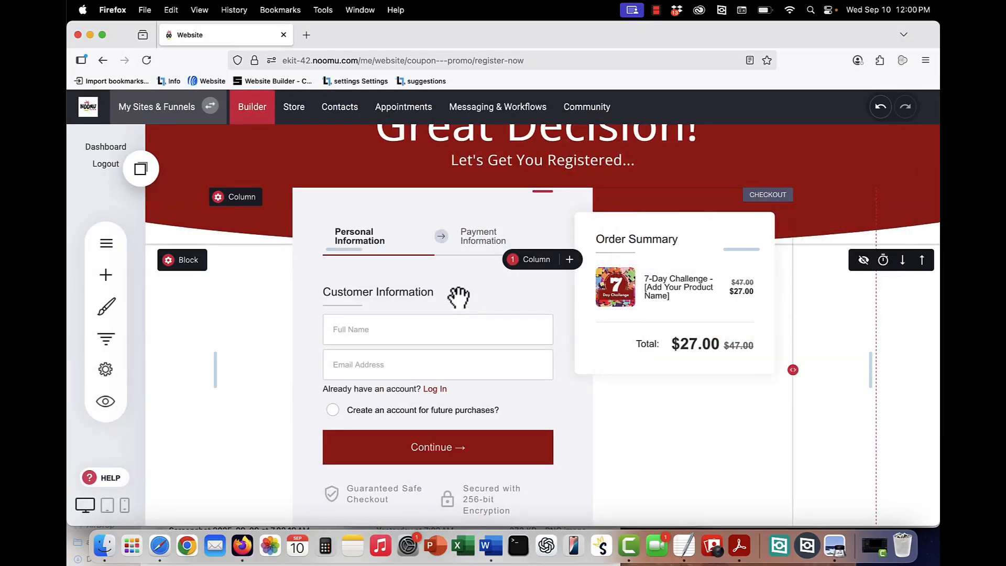
- In the checkout settings, add buyers to the 7-day-challenge list and tag orders '7-day-challenge'
left_click(403, 282)
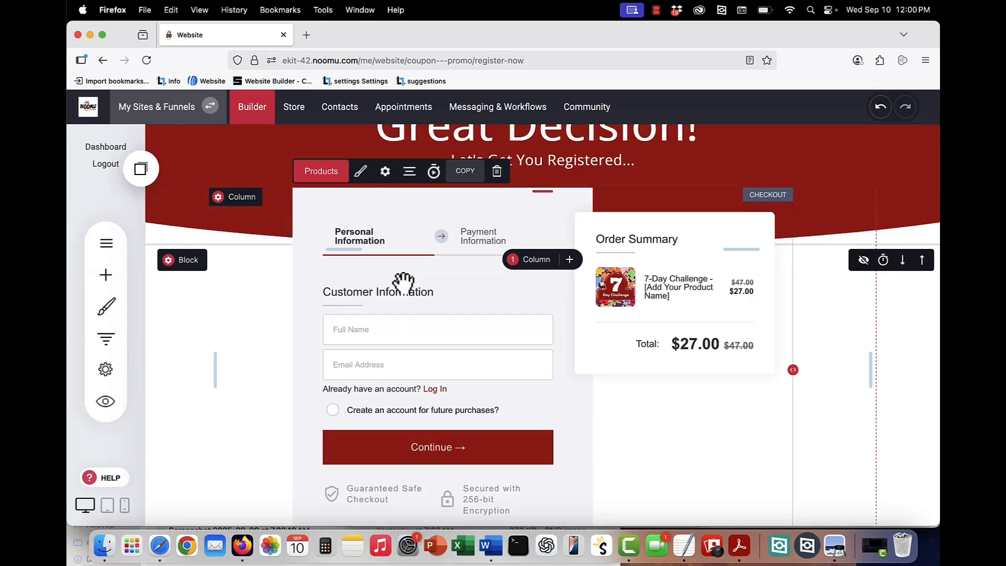
left_click(385, 172)
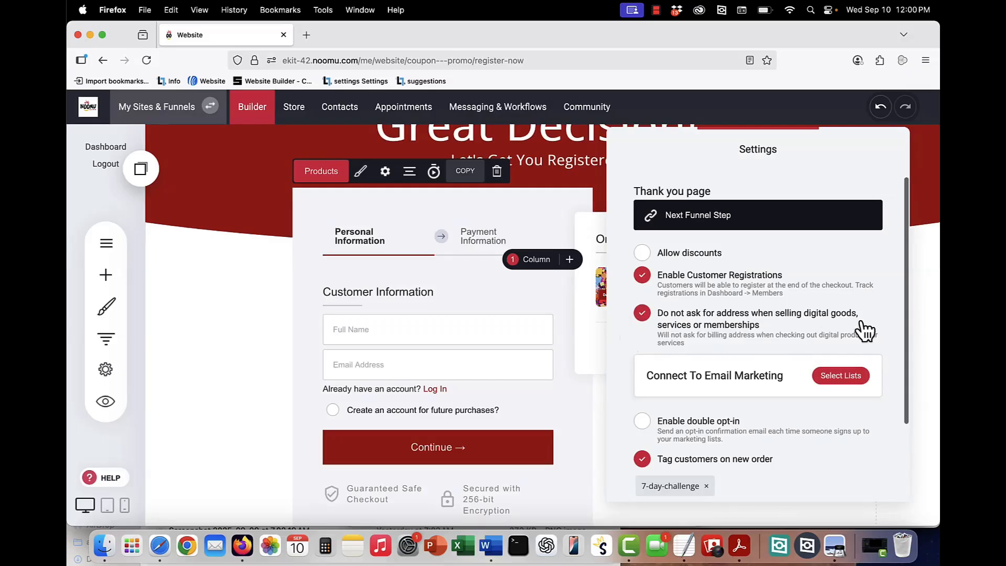
scroll(703, 336, "down", 2)
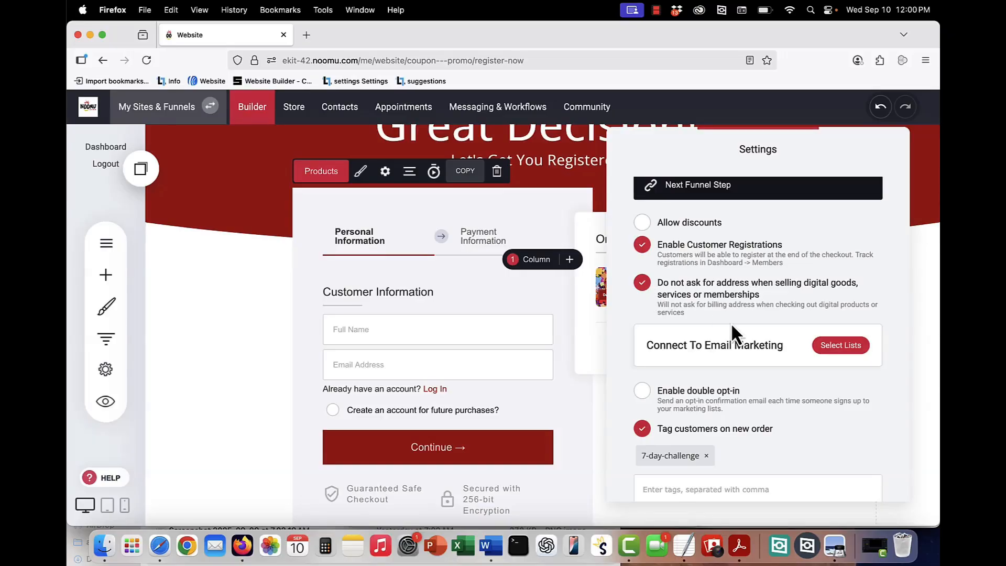
scroll(731, 323, "down", 3)
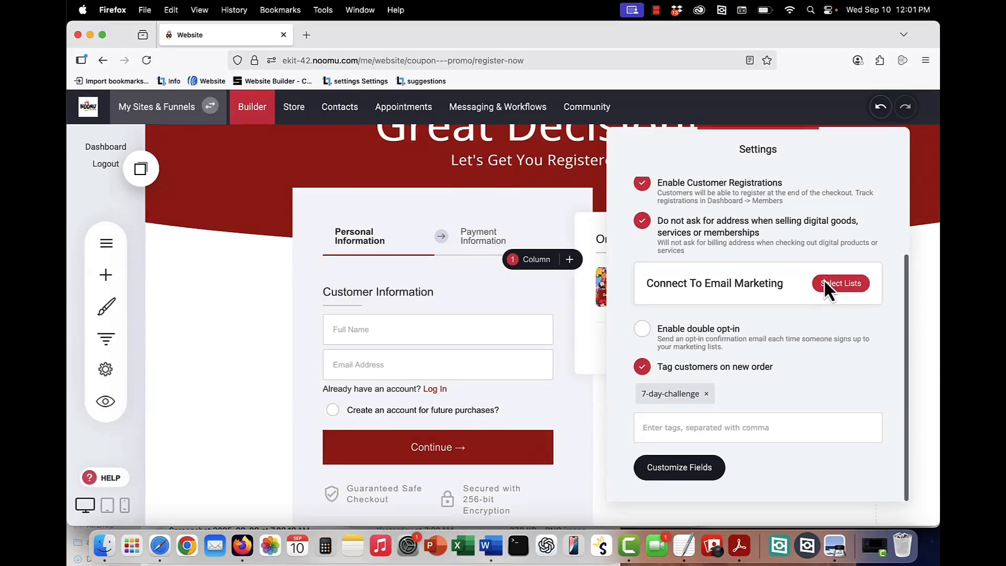
left_click(825, 283)
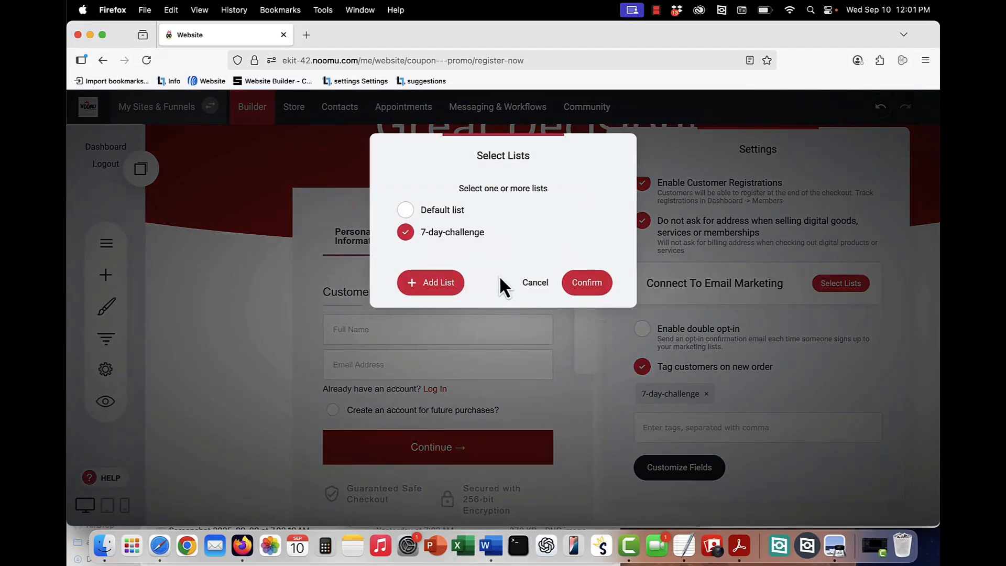
left_click(535, 283)
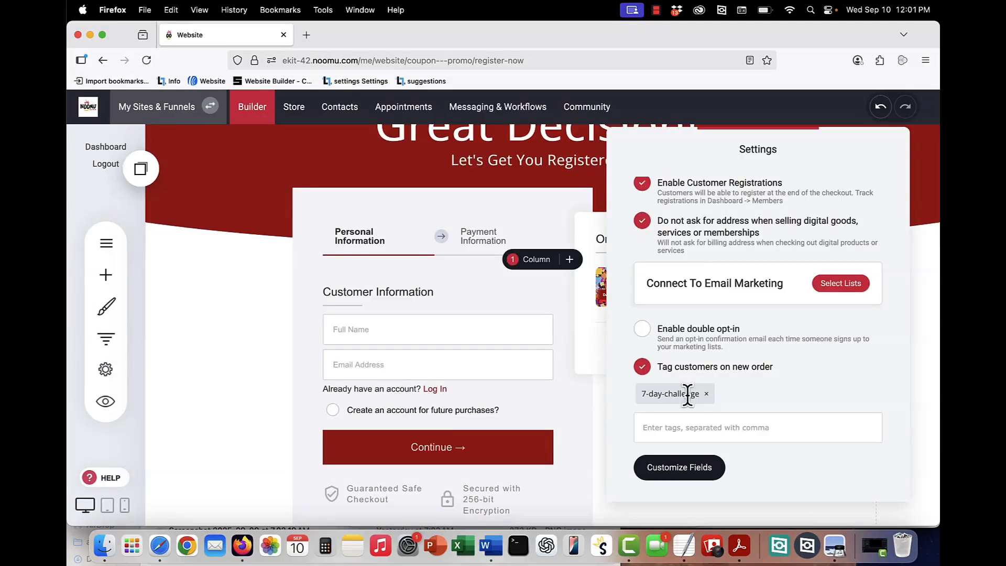
left_click(549, 420)
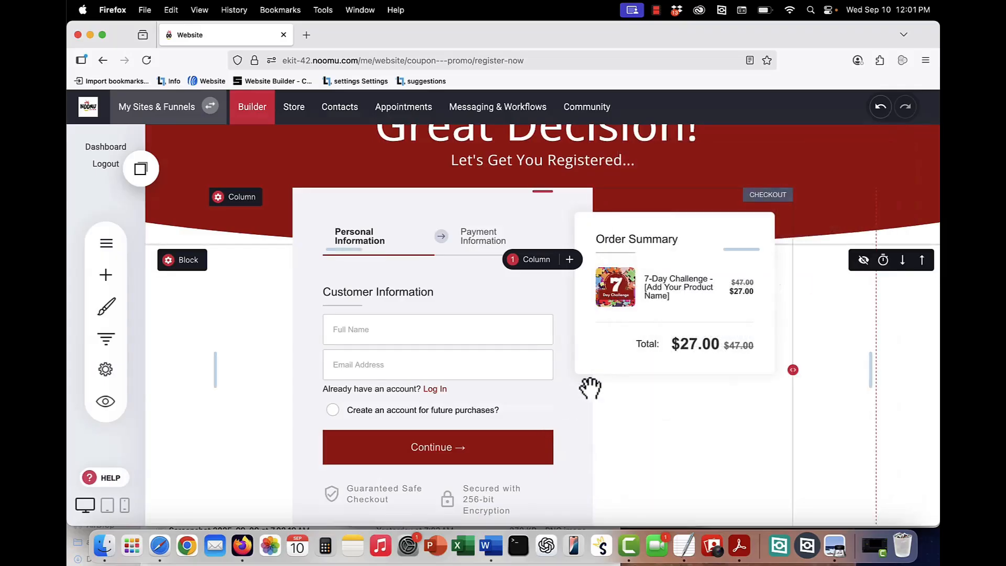
- Switch to the Congratulations...You're In! thank-you page from the funnel's Pages list
scroll(472, 367, "up", 1)
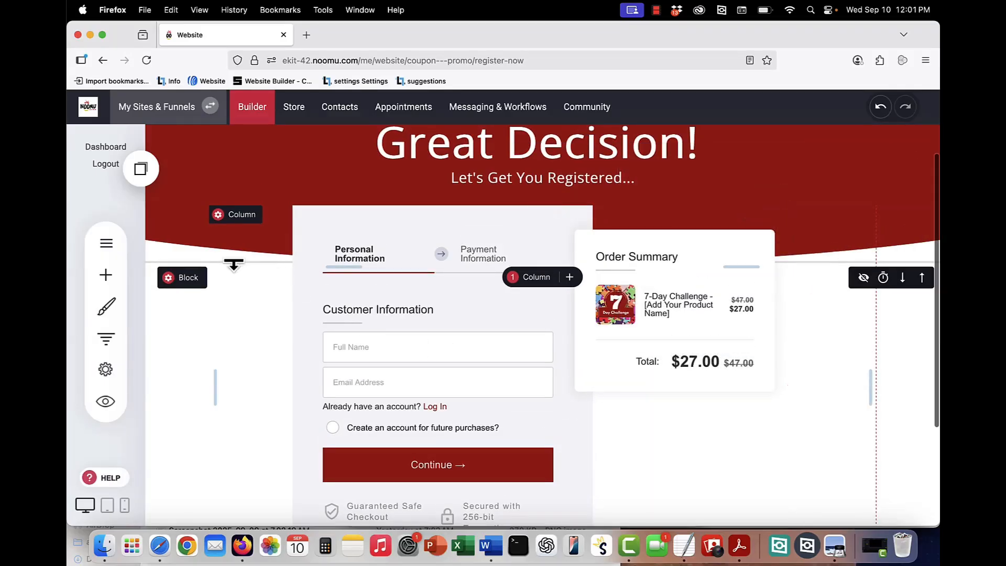
left_click(106, 245)
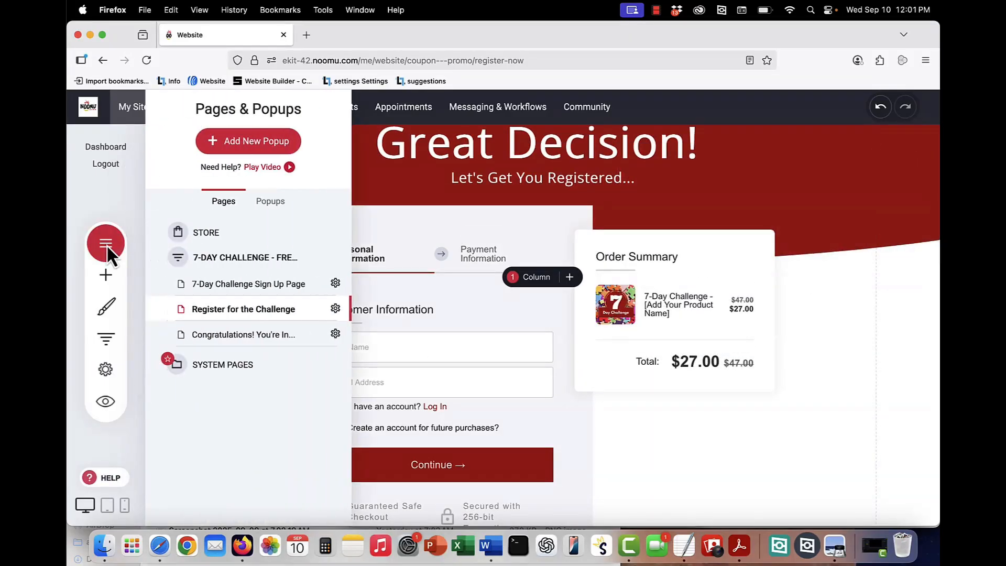
left_click(251, 342)
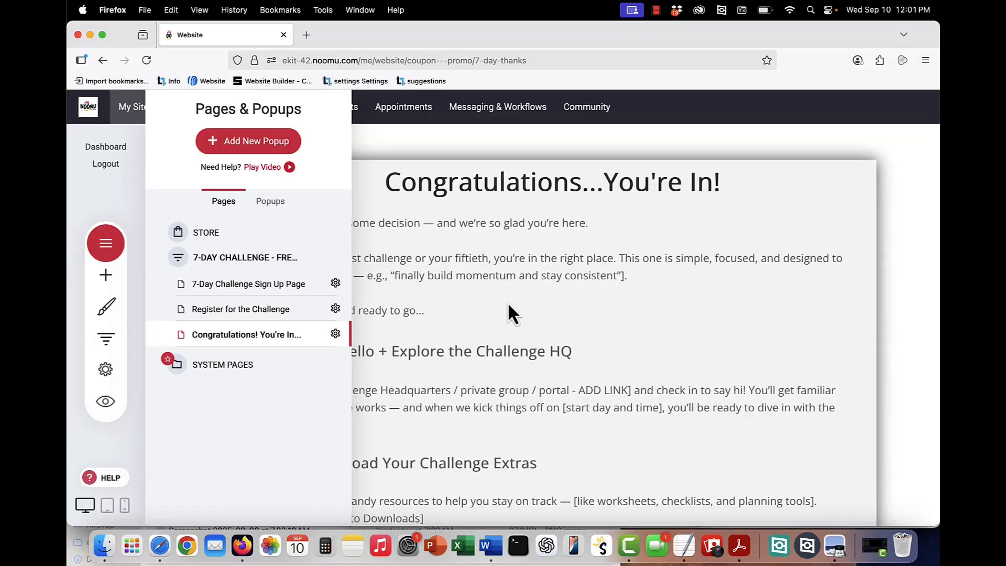
left_click(508, 303)
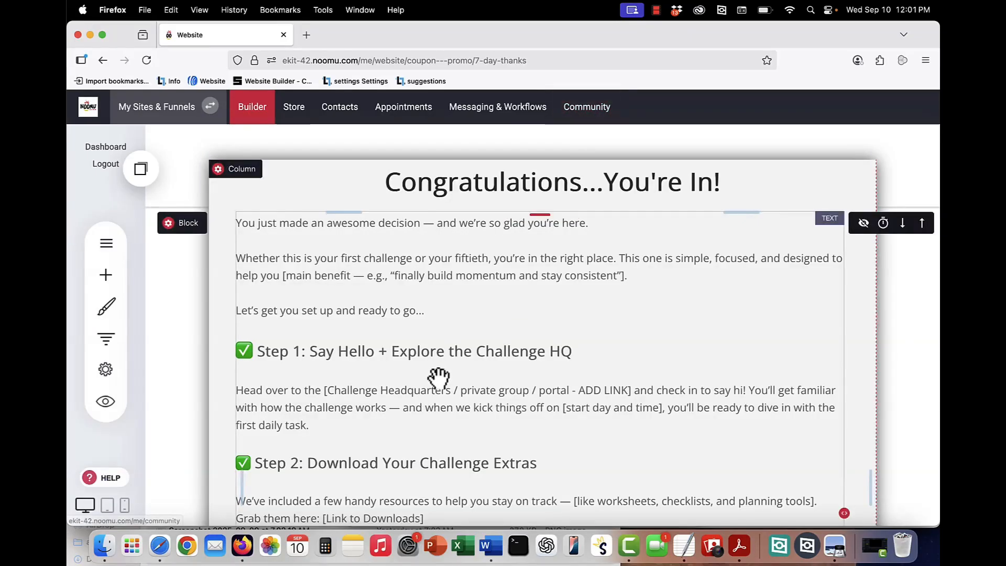
- Read through the thank-you page welcome text, then go to the Store's Setup Your Store page
left_click(591, 399)
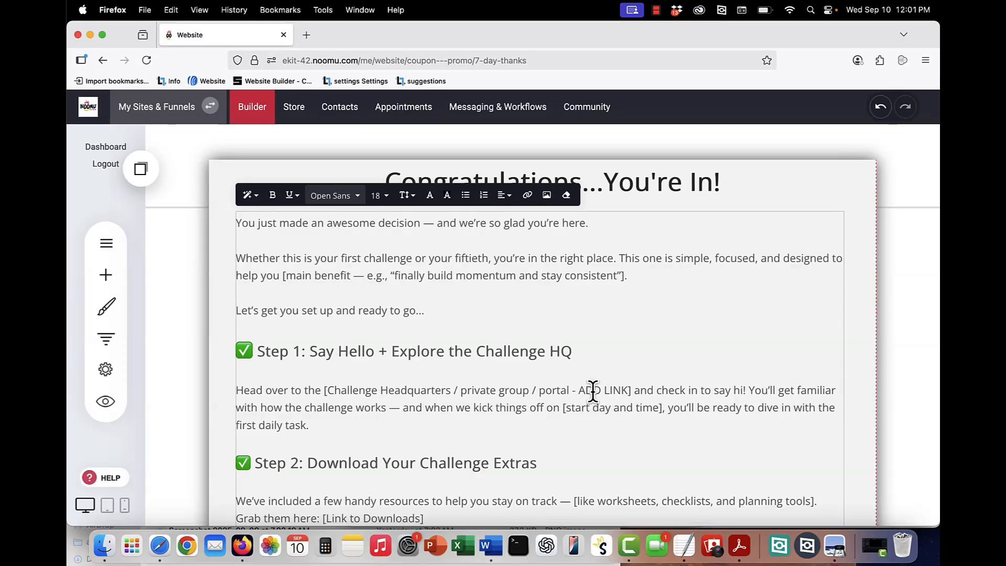
scroll(593, 390, "down", 3)
scroll(593, 390, "down", 1)
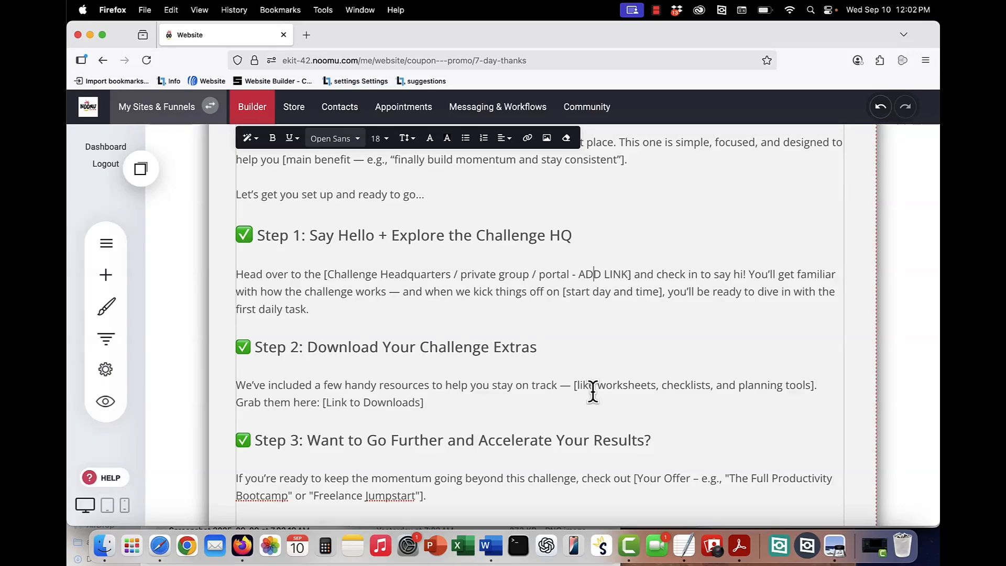
scroll(592, 391, "down", 4)
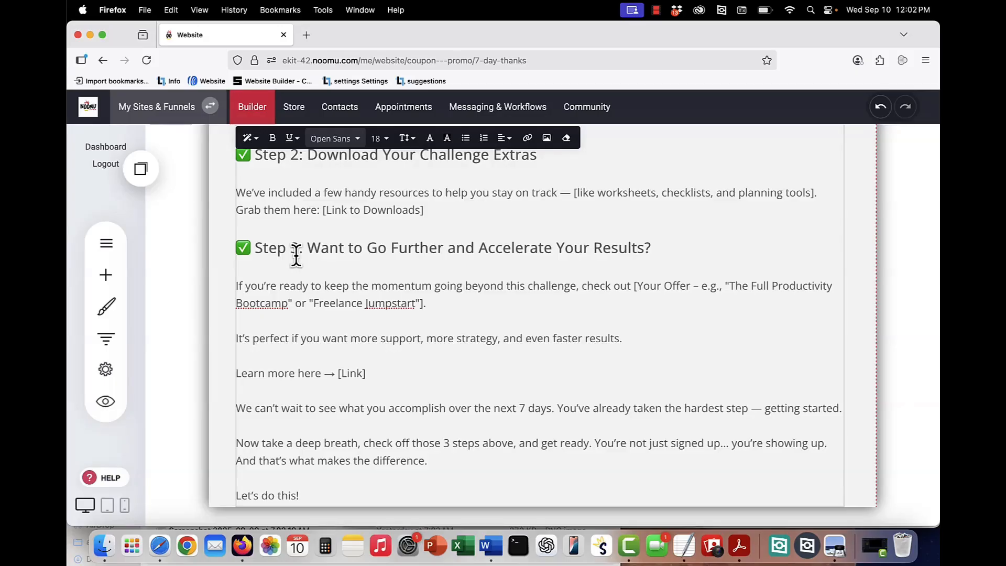
scroll(296, 256, "up", 5)
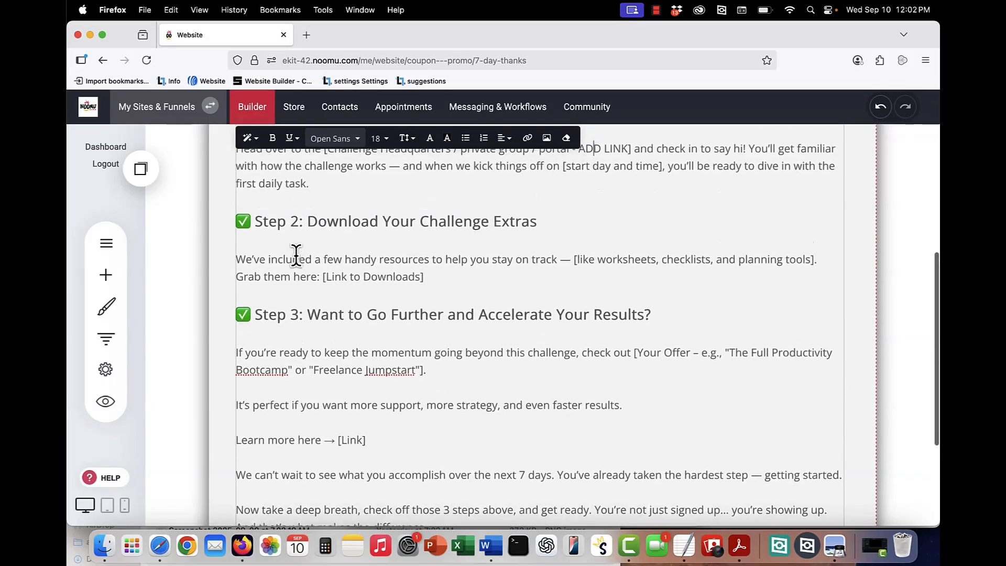
scroll(296, 255, "up", 4)
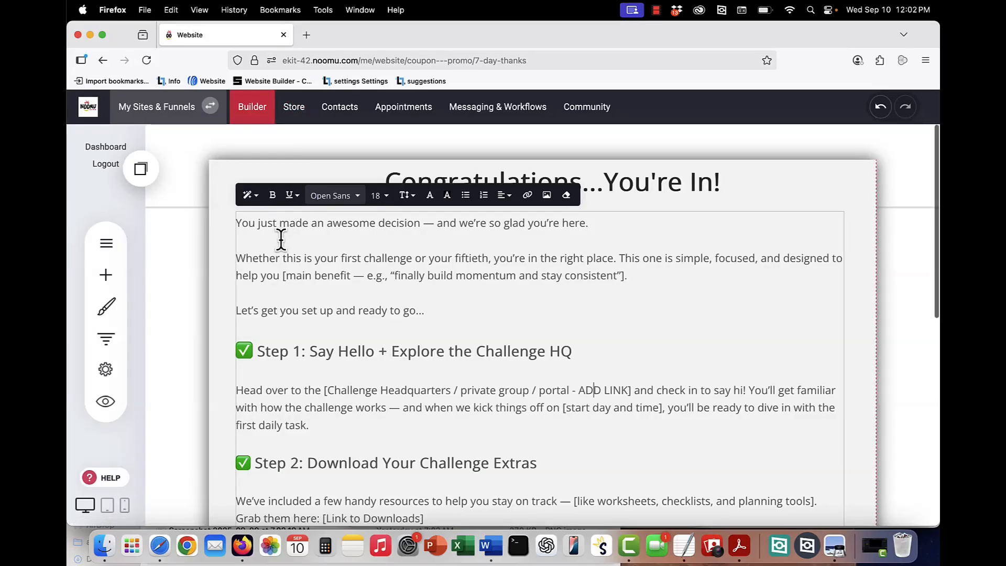
left_click(287, 110)
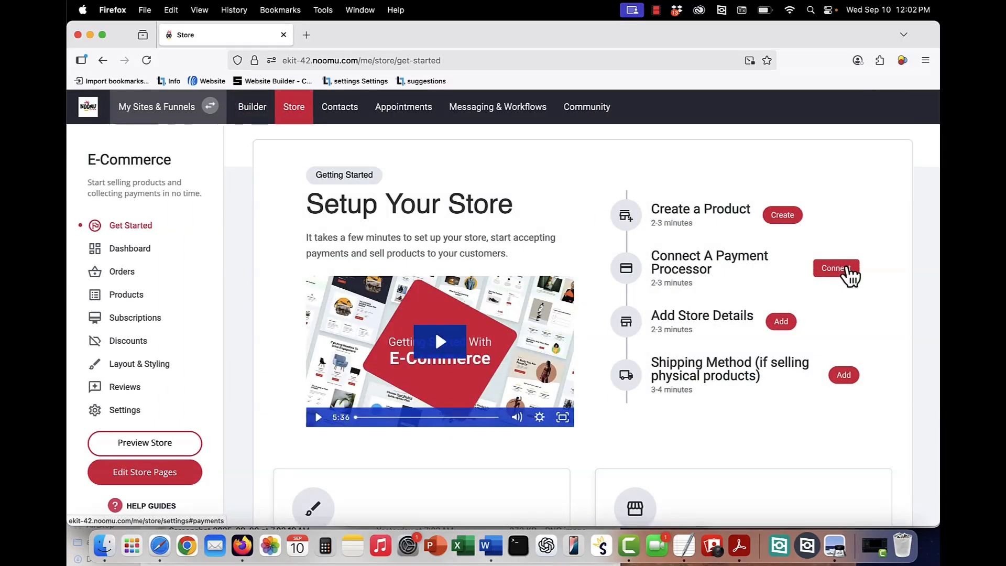
- Browse the payment provider list without connecting one, then open the store's product list
left_click(836, 268)
left_click(578, 338)
scroll(471, 255, "down", 1)
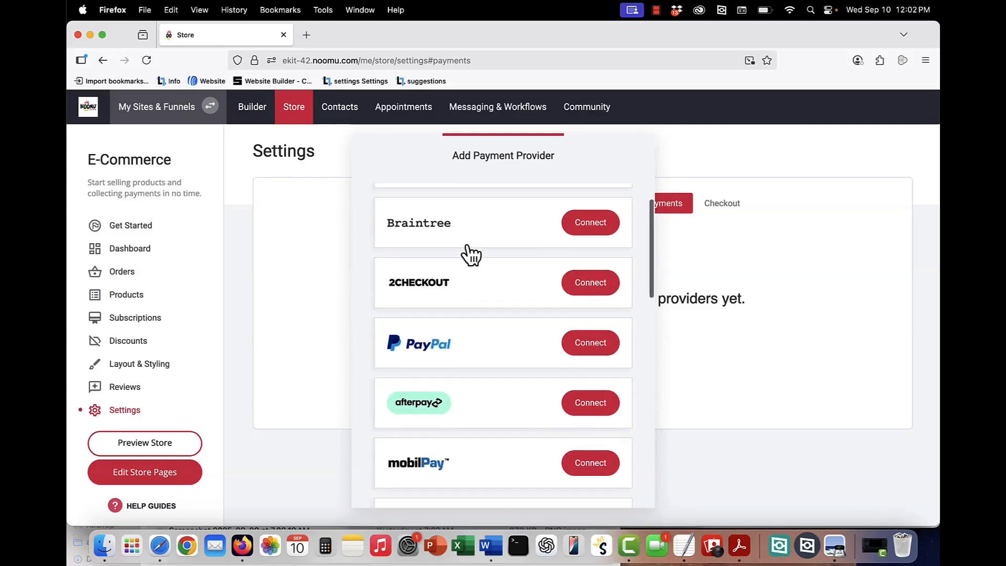
scroll(471, 256, "down", 5)
left_click(755, 285)
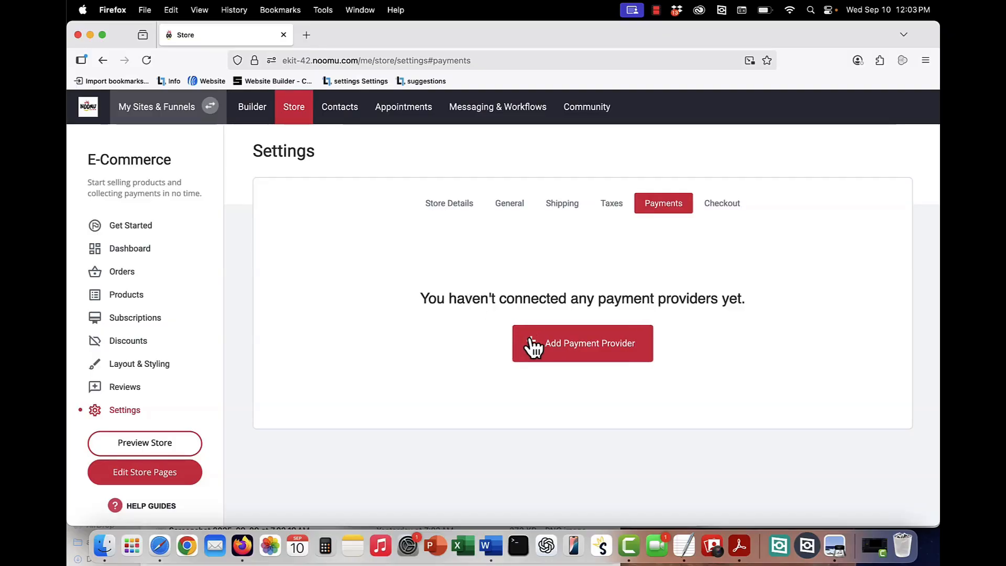
left_click(131, 300)
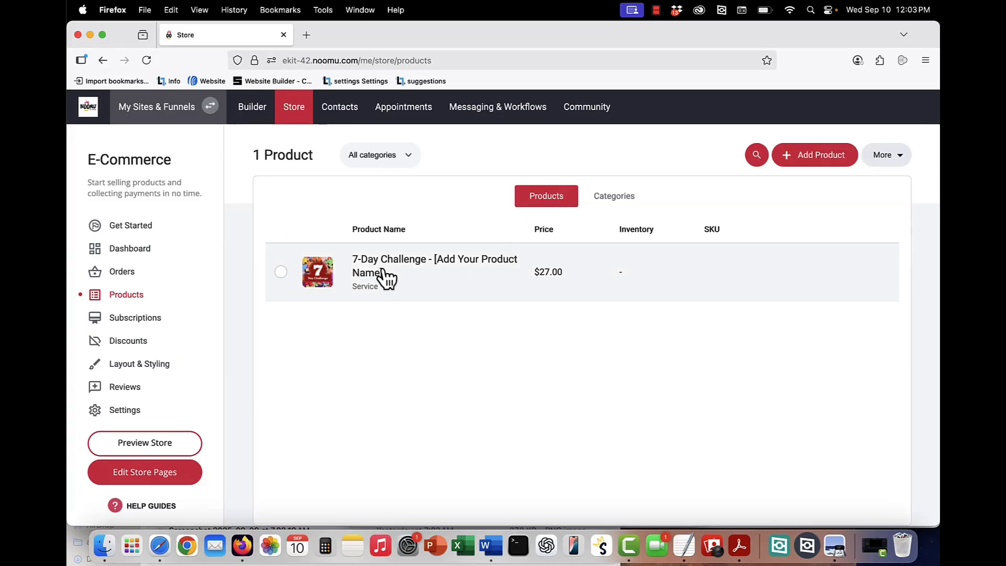
- Review the 7-Day Challenge product's title, image, $47 price with $27 sale, and Service type
left_click(380, 270)
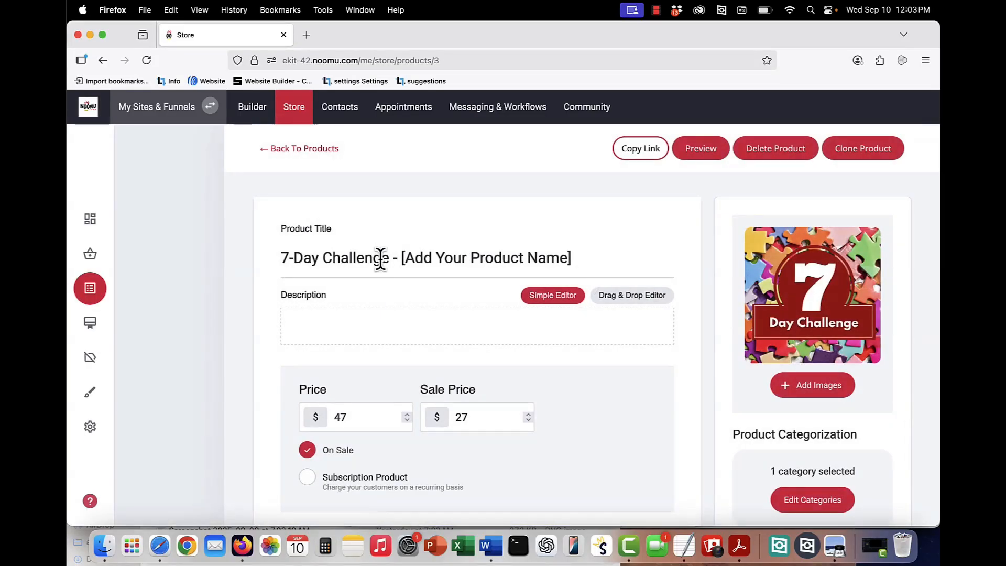
left_click(381, 257)
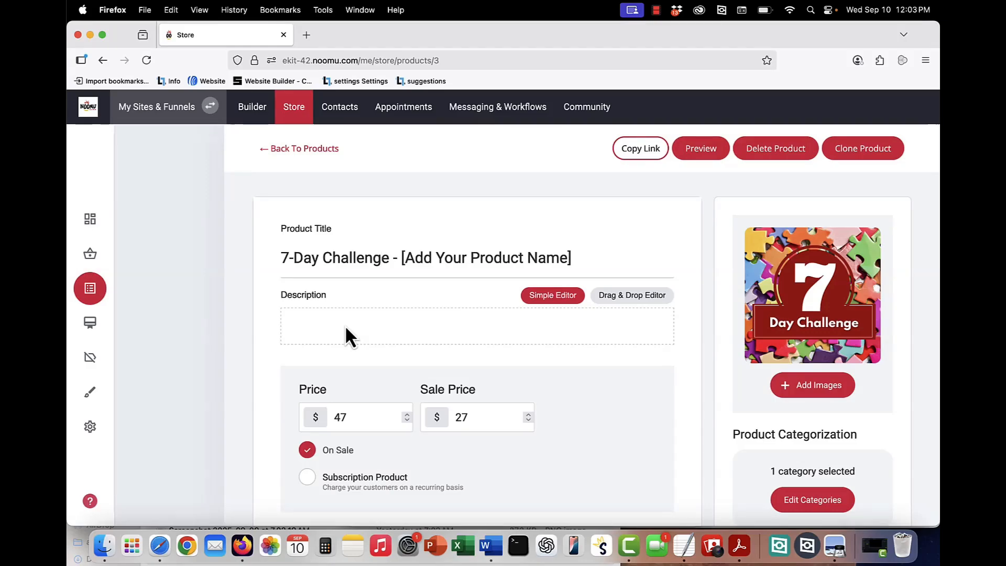
scroll(353, 328, "down", 2)
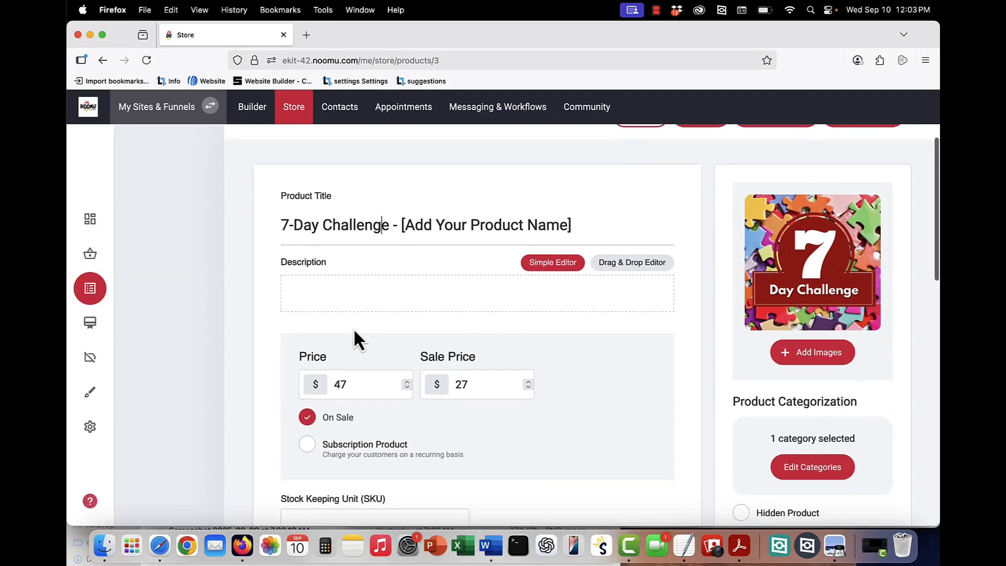
left_click(820, 271)
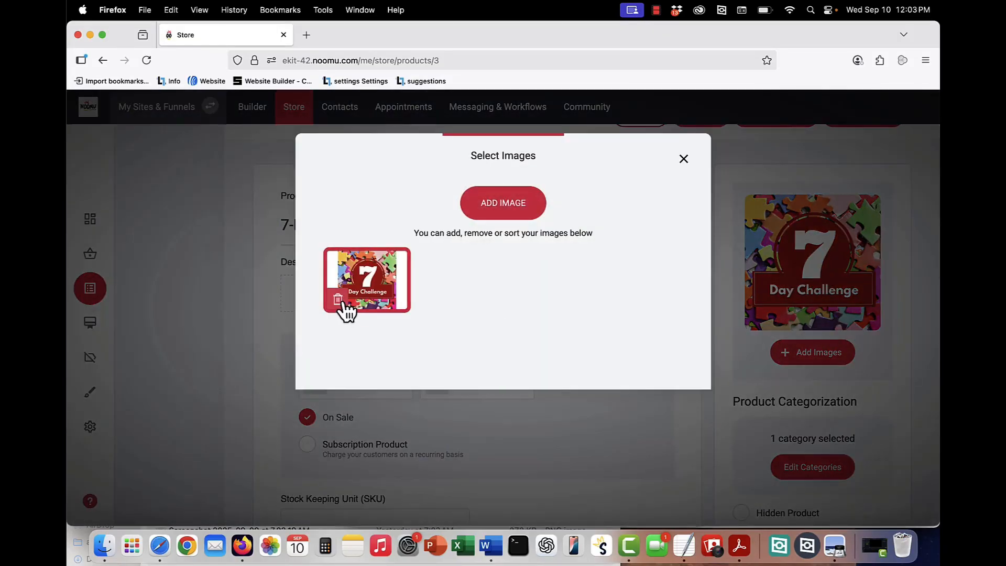
left_click(682, 161)
scroll(815, 280, "down", 4)
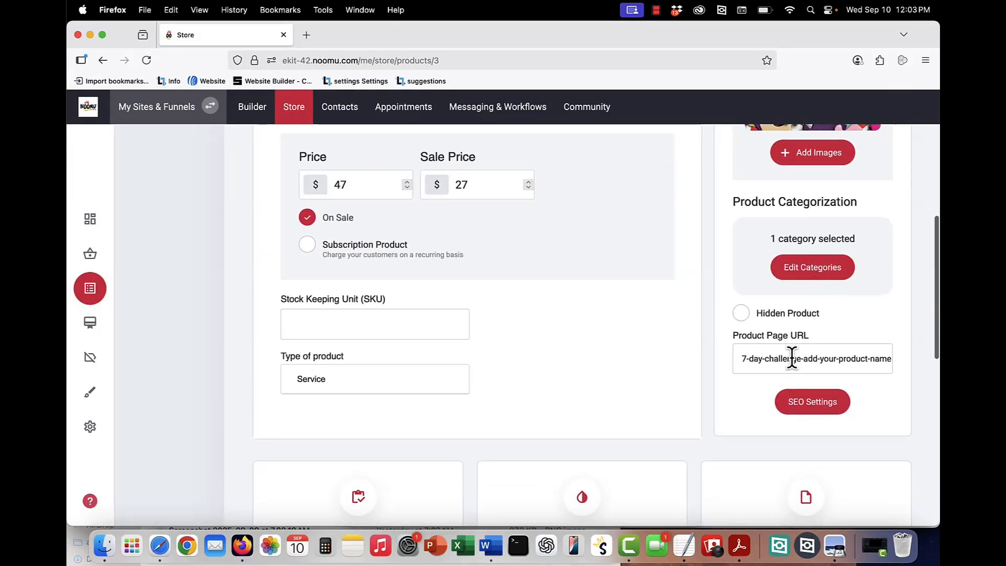
scroll(767, 332, "down", 2)
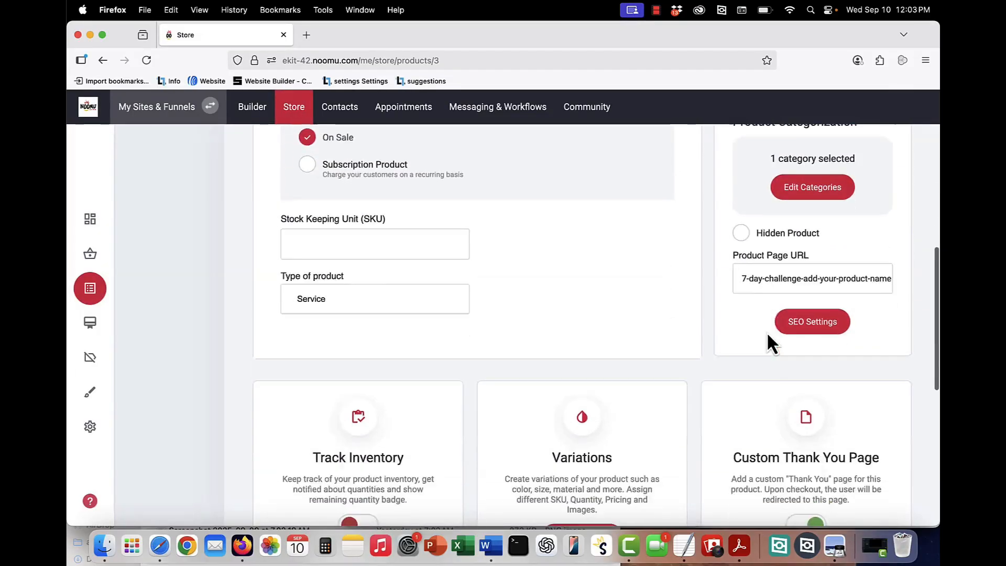
scroll(766, 332, "down", 3)
scroll(767, 338, "up", 9)
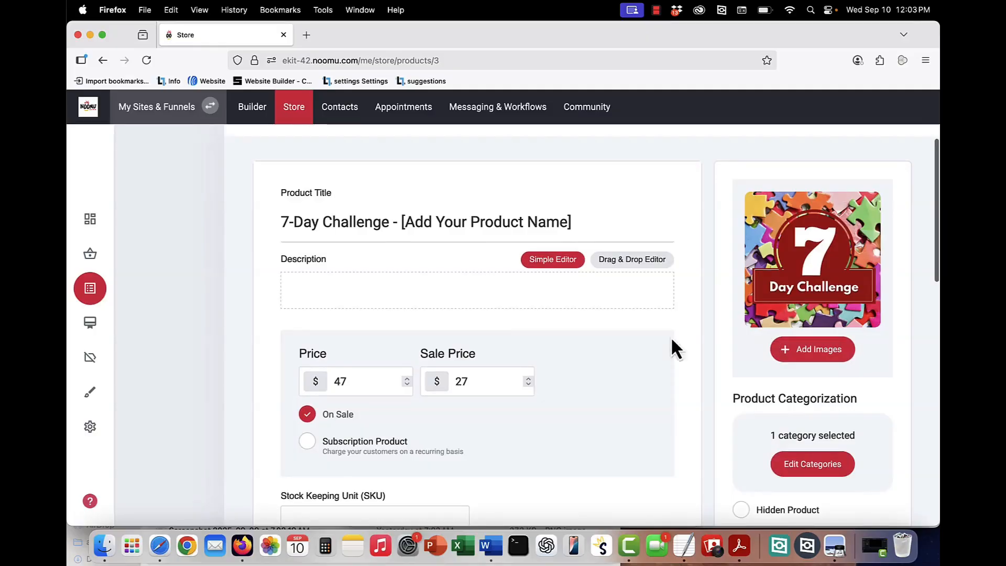
scroll(389, 337, "down", 2)
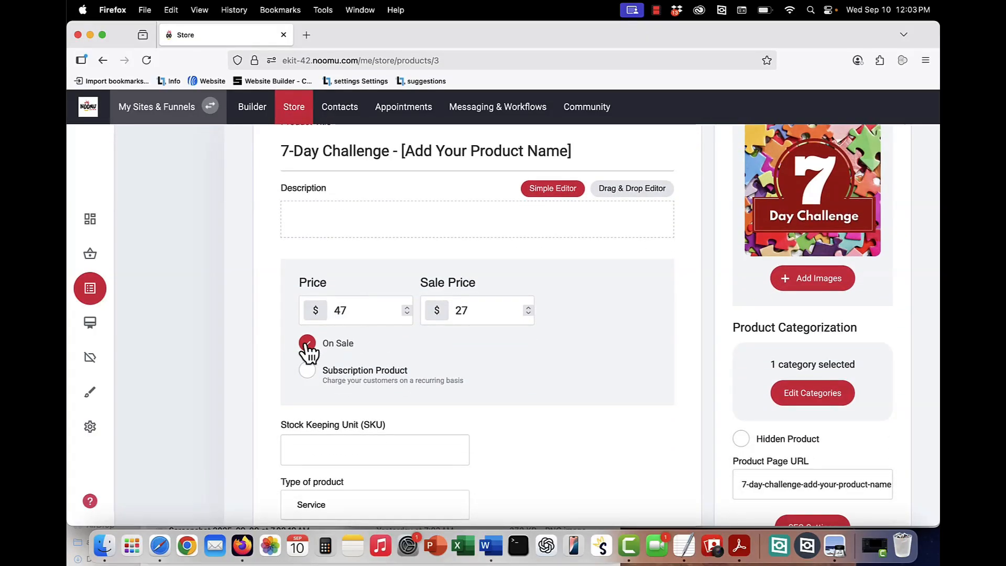
scroll(308, 347, "down", 5)
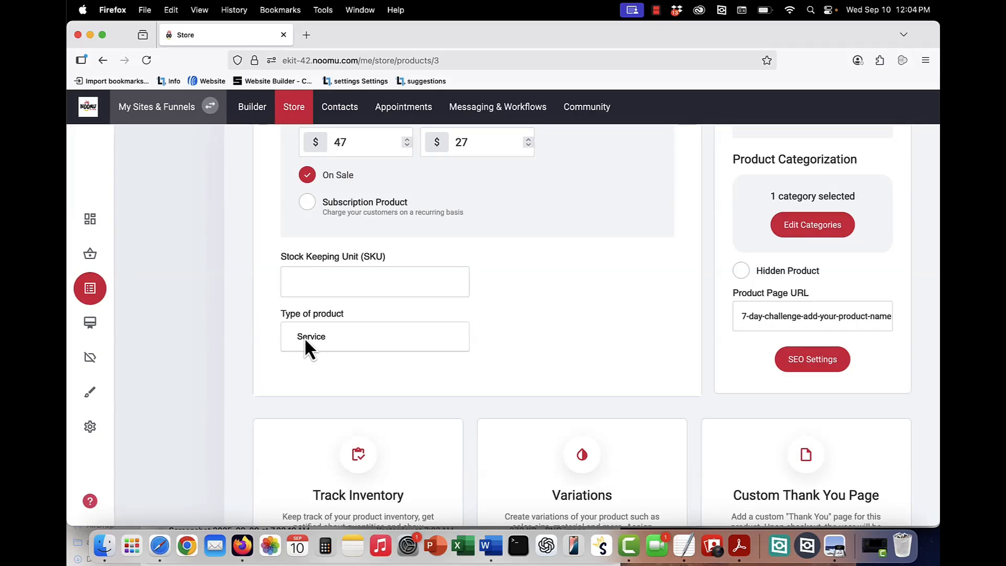
left_click(307, 345)
left_click(316, 316)
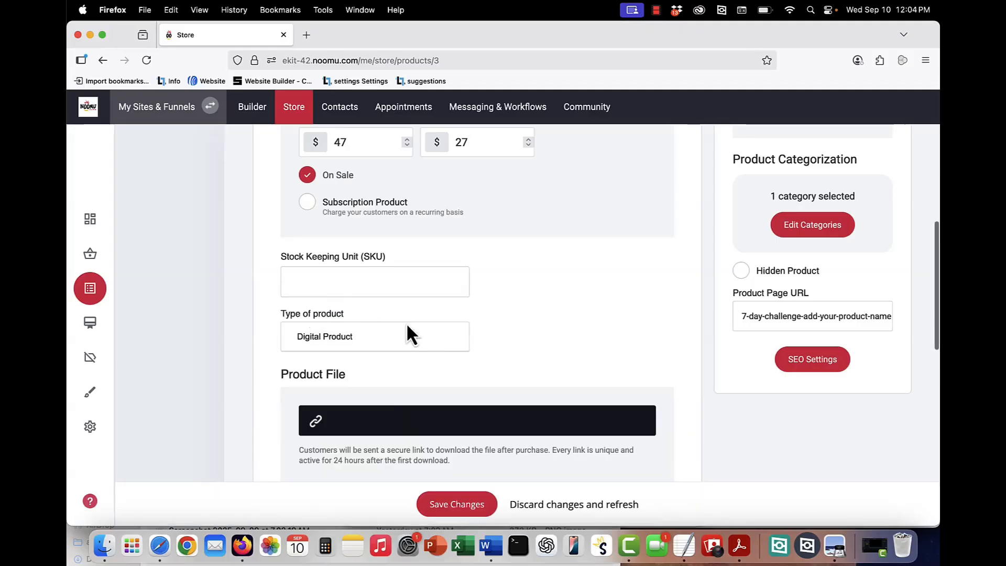
left_click(356, 425)
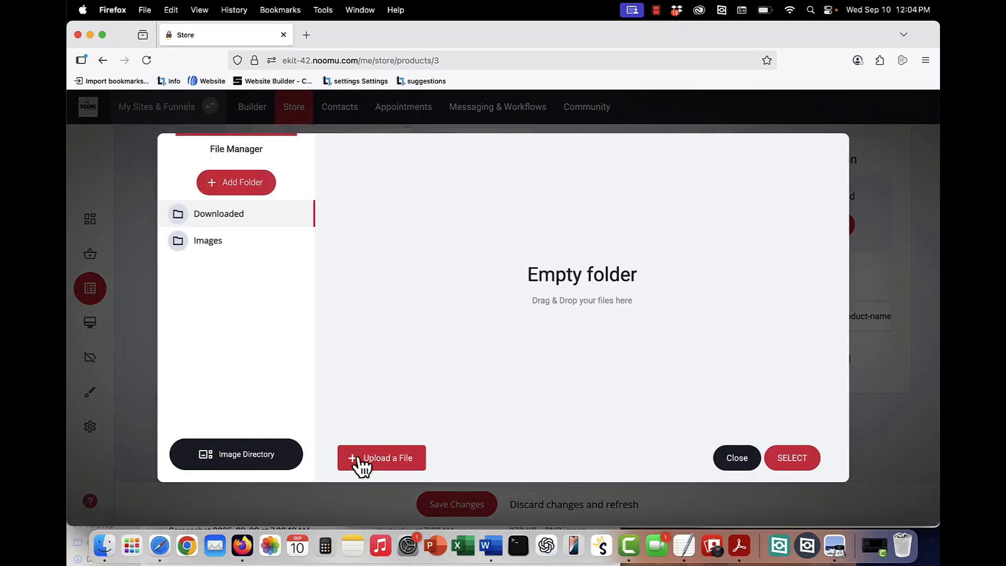
left_click(735, 463)
left_click(416, 341)
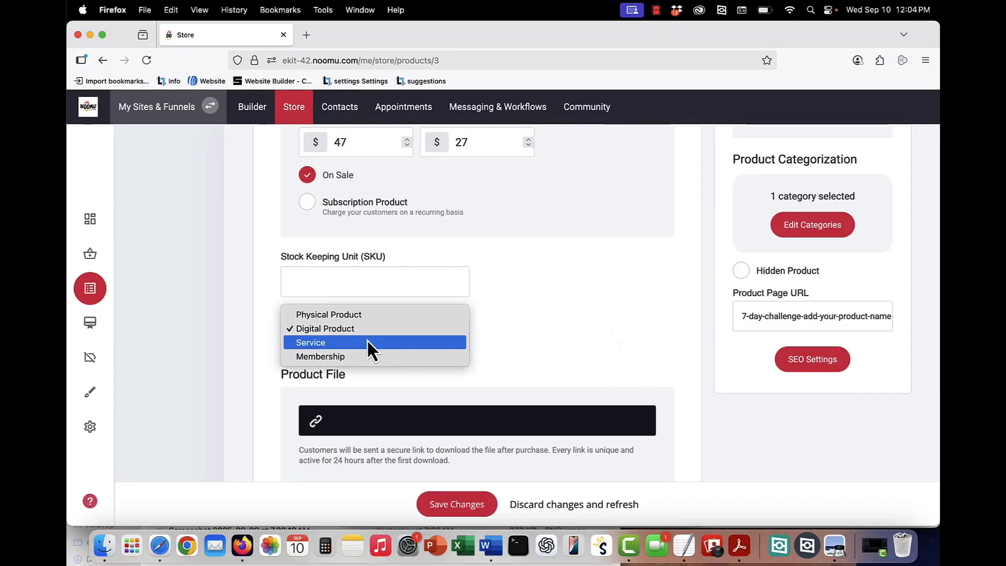
left_click(367, 341)
scroll(554, 313, "down", 5)
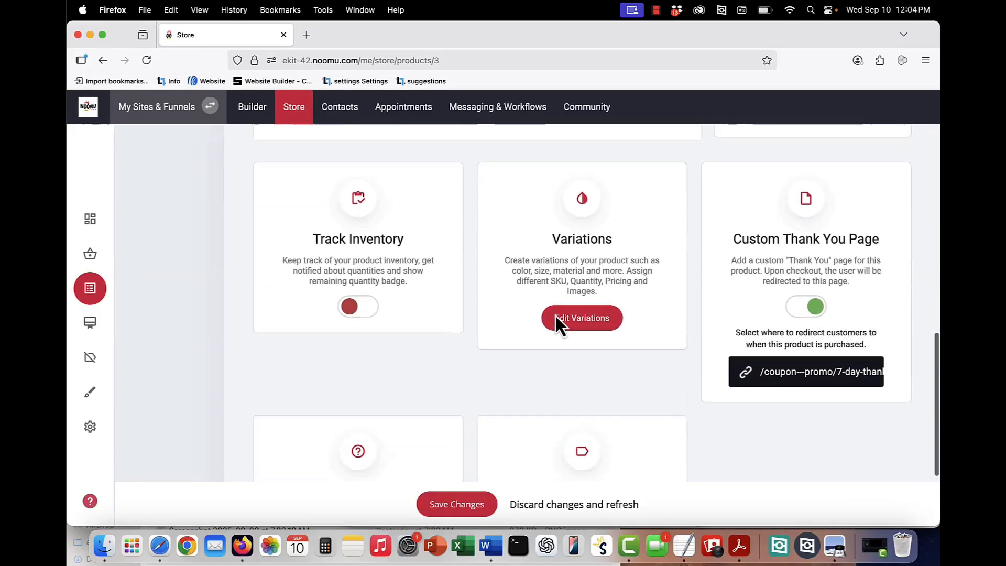
- Check the product's Custom Thank You Page redirect and buyer tags, leaving both unchanged
left_click(807, 377)
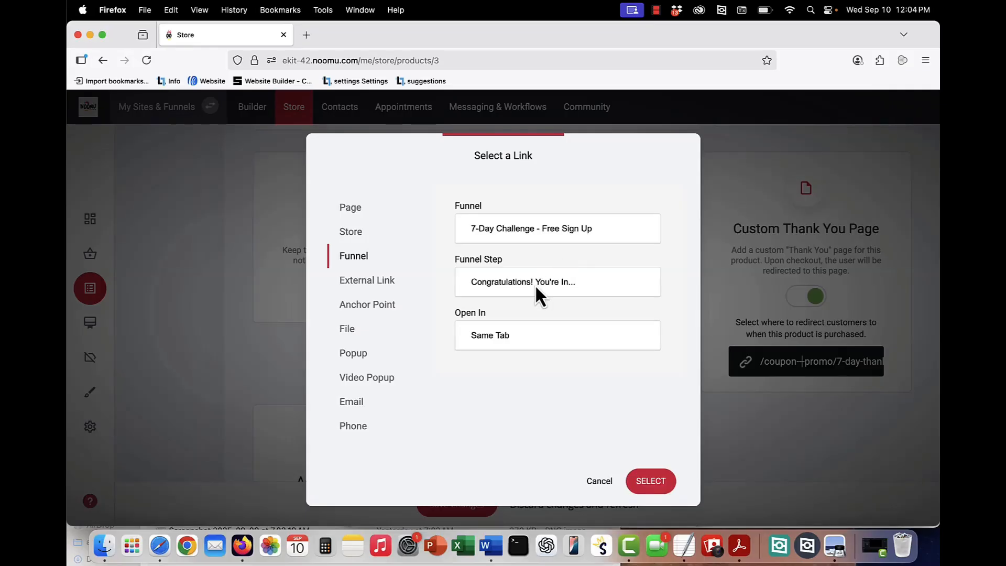
left_click(727, 300)
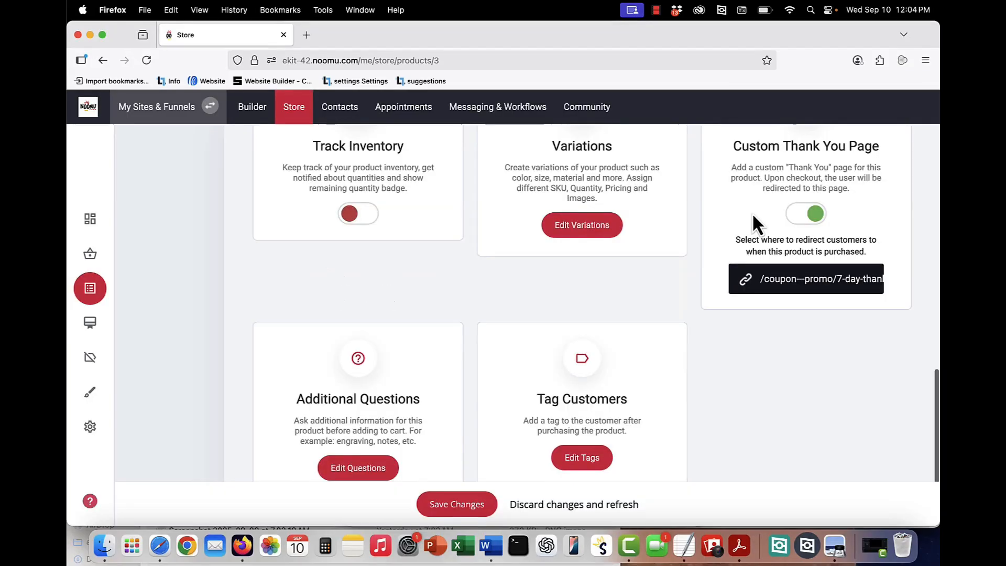
scroll(723, 252, "down", 1)
left_click(563, 434)
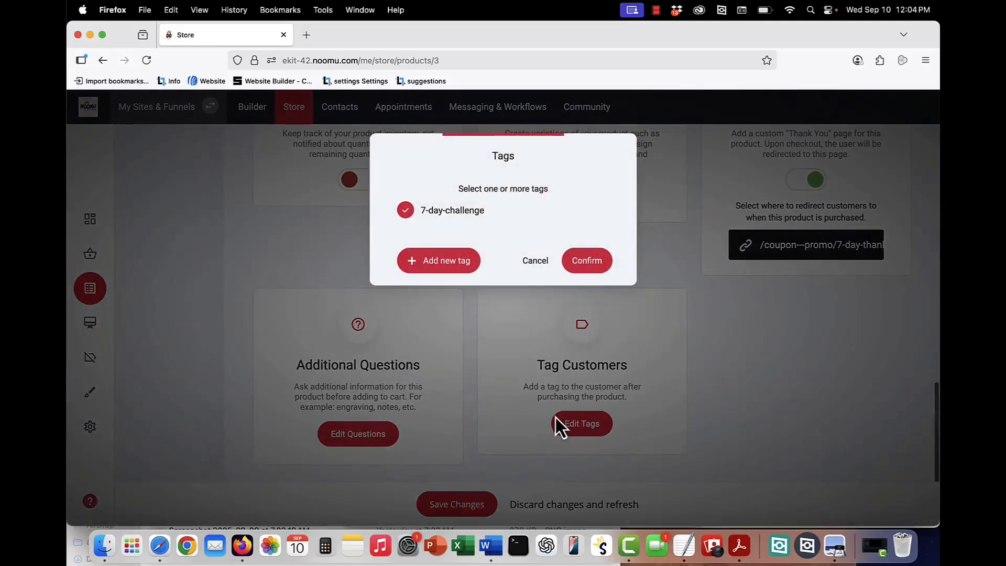
left_click(536, 265)
- Save the 7-Day Challenge product's changes
scroll(683, 376, "up", 5)
scroll(683, 377, "up", 10)
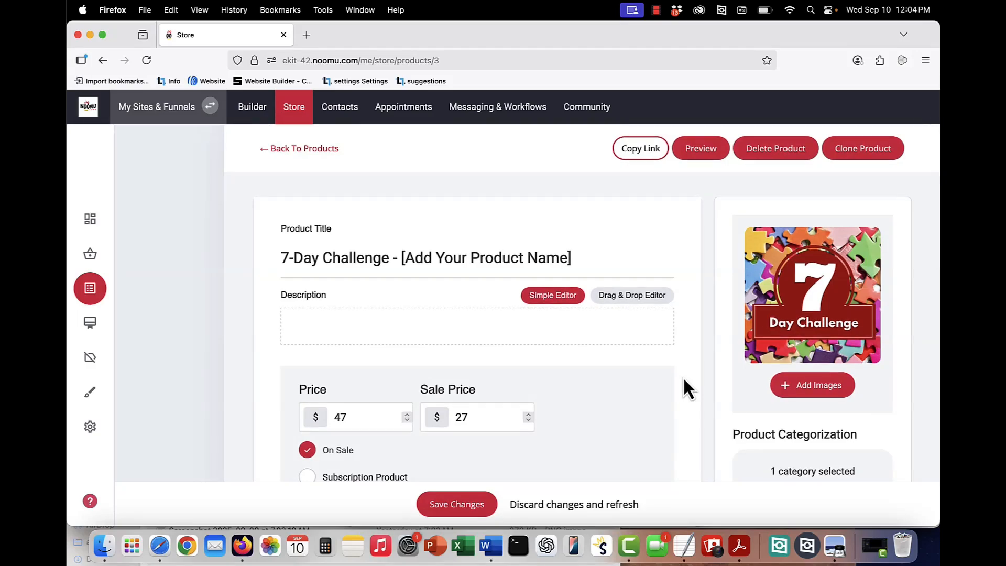
scroll(599, 322, "down", 10)
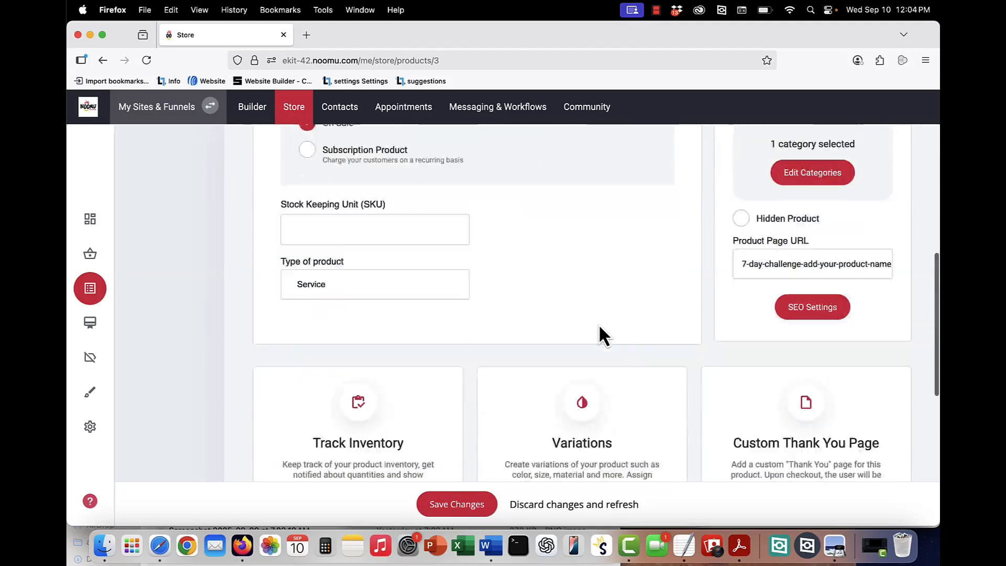
scroll(599, 323, "down", 2)
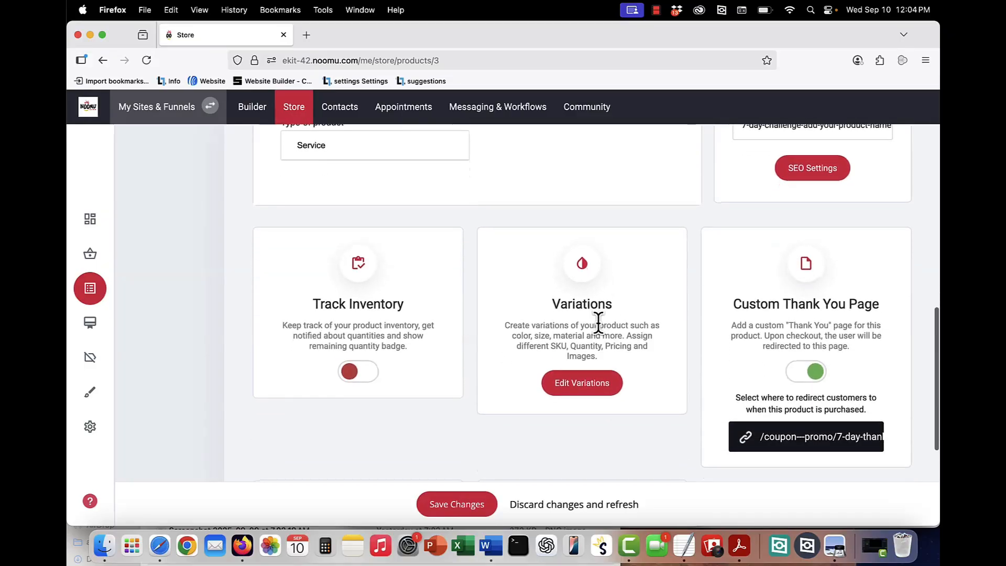
scroll(816, 363, "up", 12)
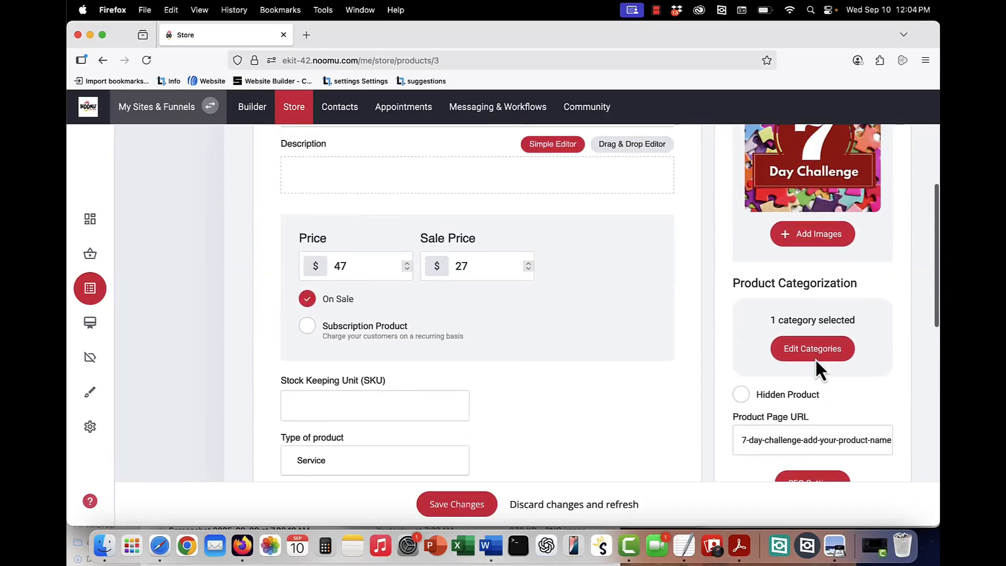
left_click(456, 503)
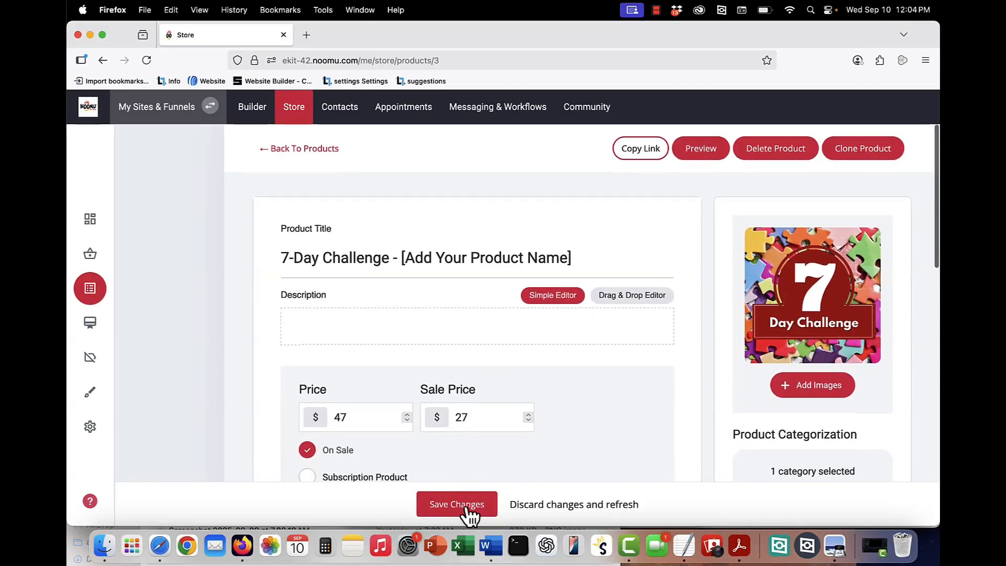